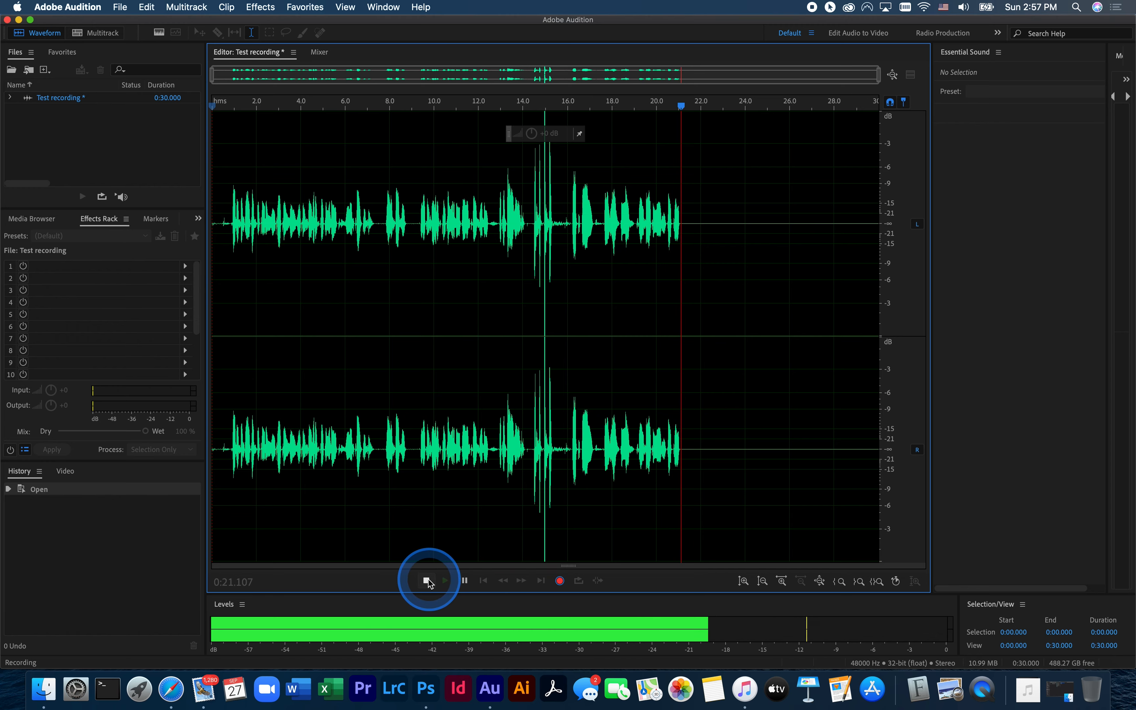
- Stop the recording in progress in the Test recording file
click(426, 581)
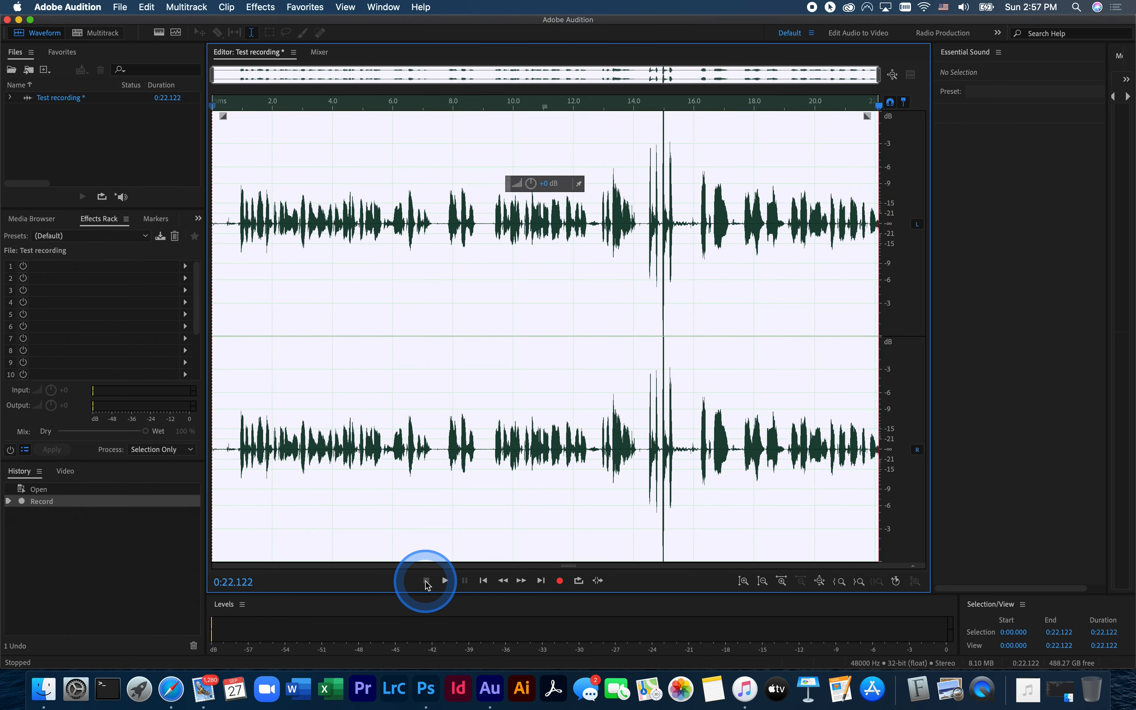
click(362, 289)
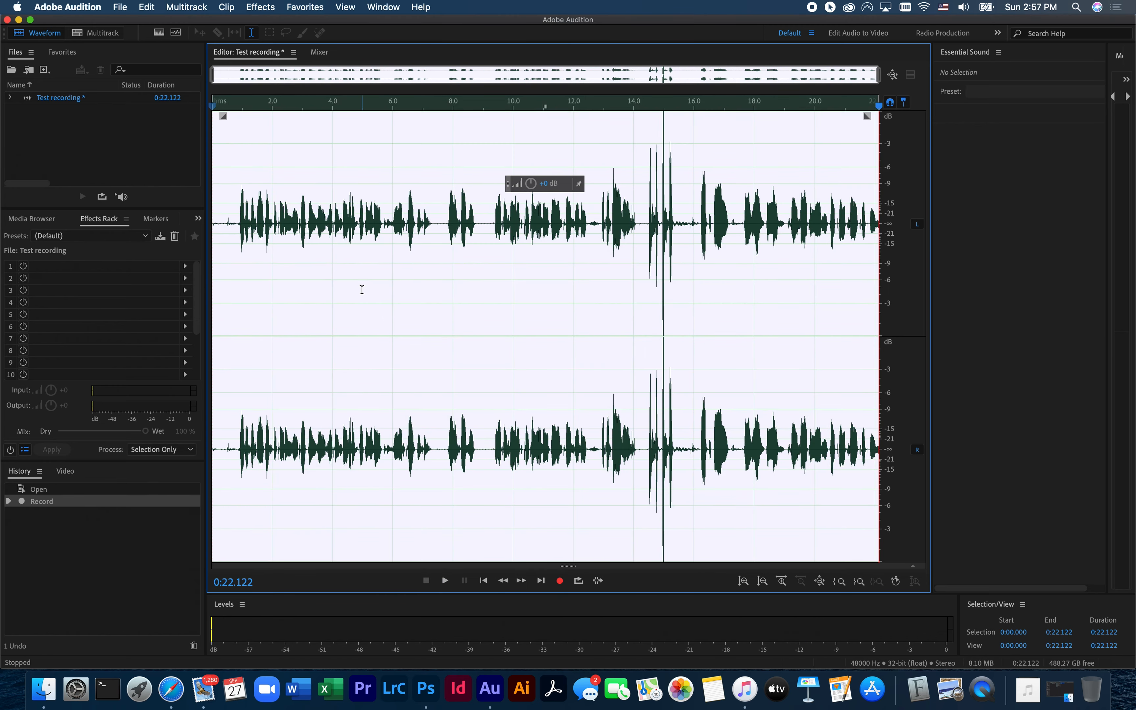
click(300, 475)
click(237, 583)
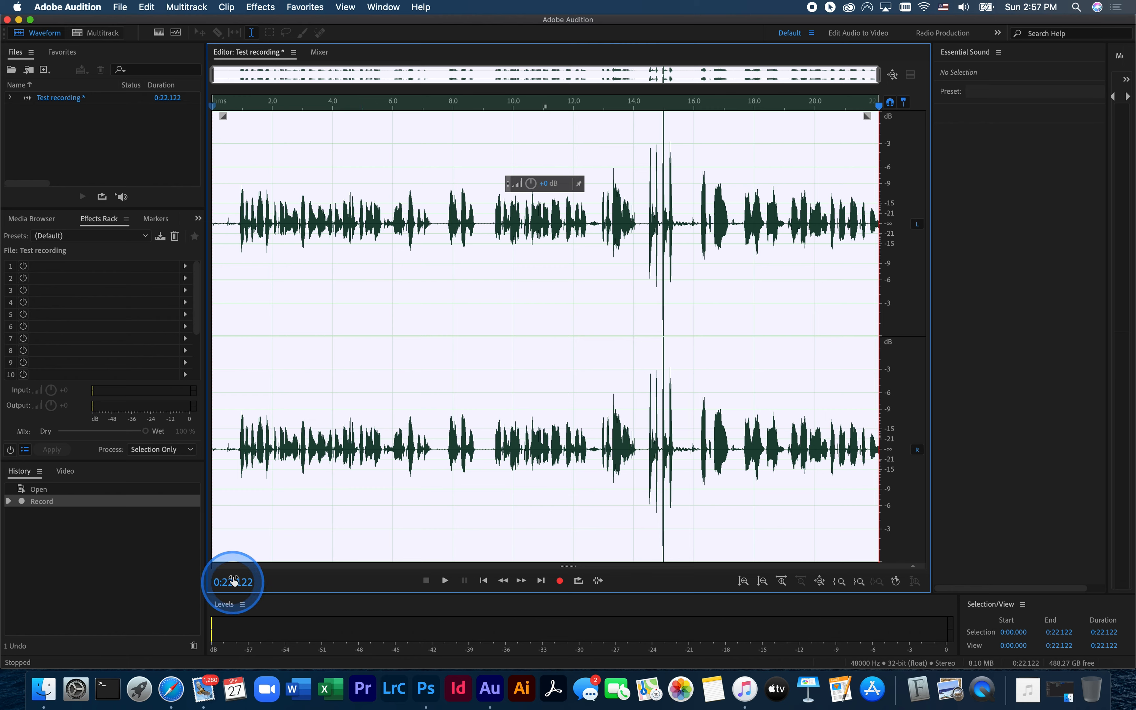
click(245, 250)
- Return the playhead to the start of the waveform and play back the recording
click(227, 103)
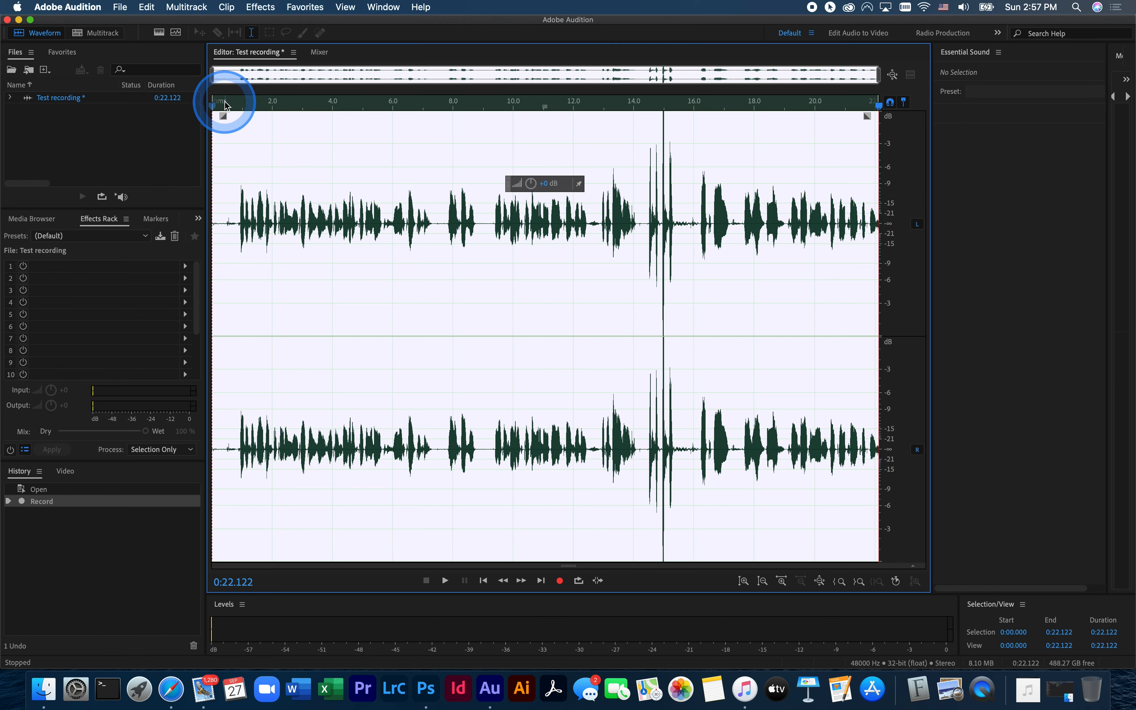
click(242, 136)
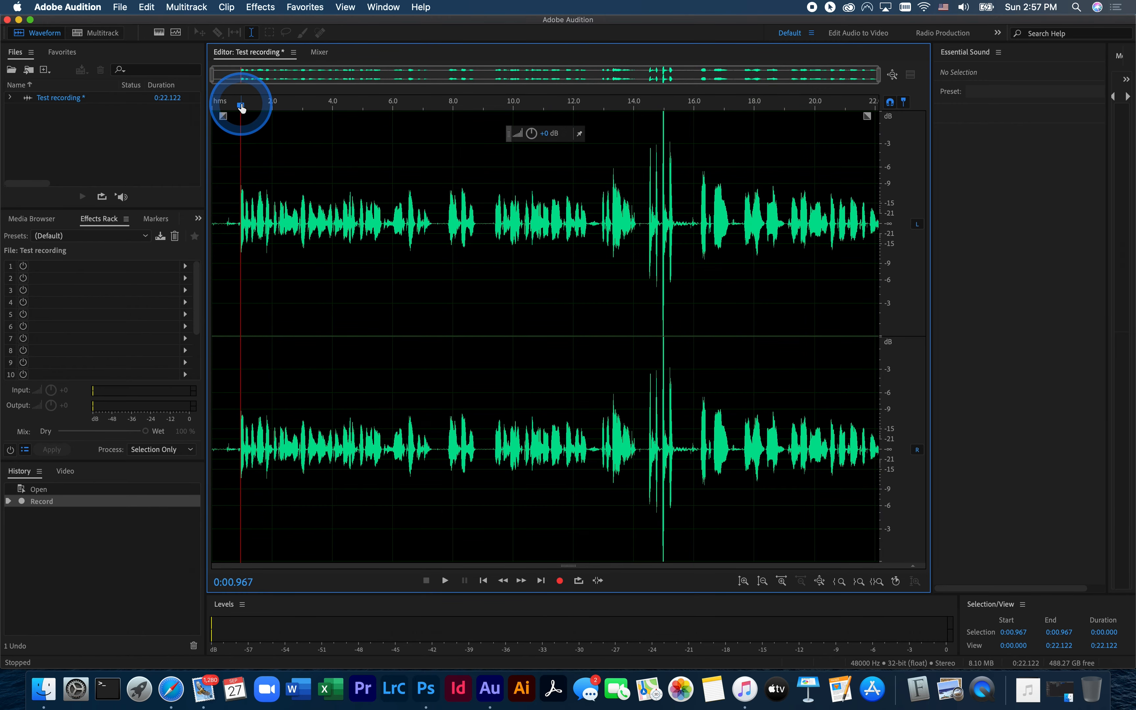
click(237, 105)
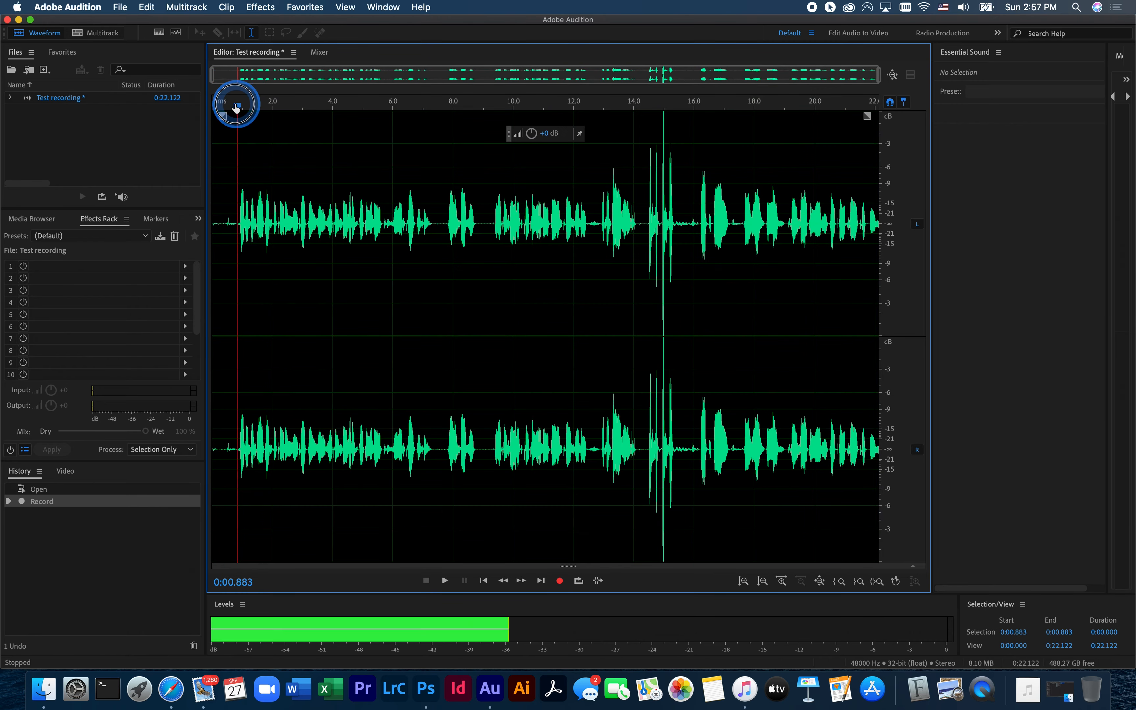
drag(237, 105, 201, 106)
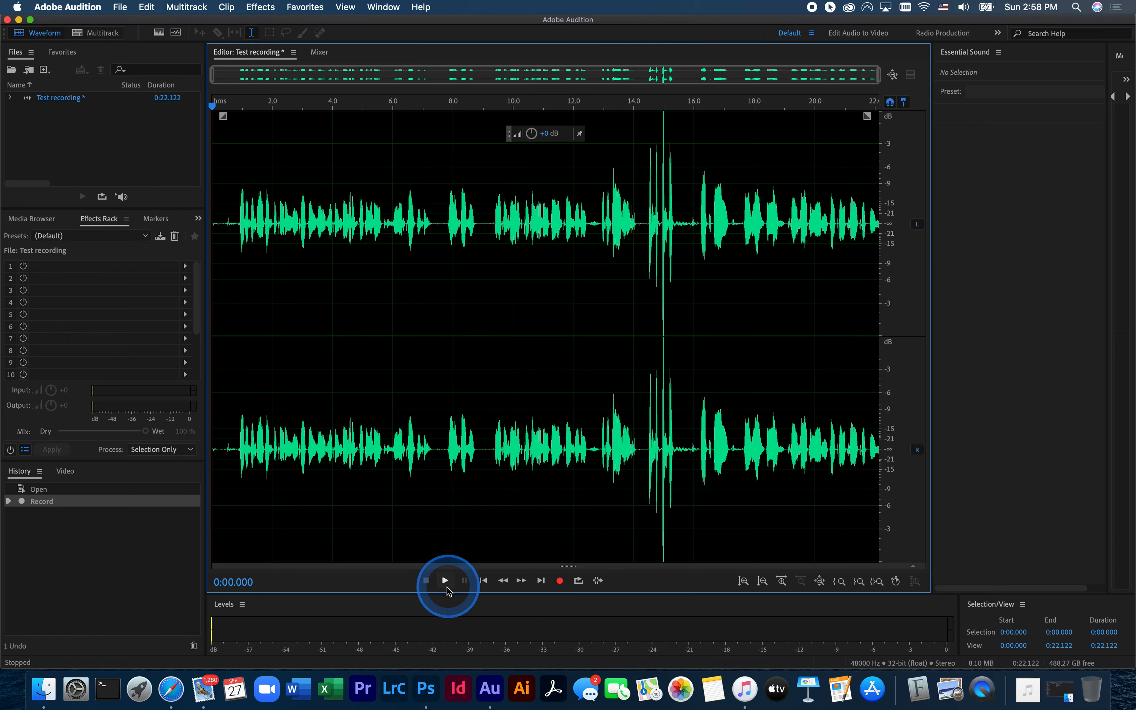
click(446, 582)
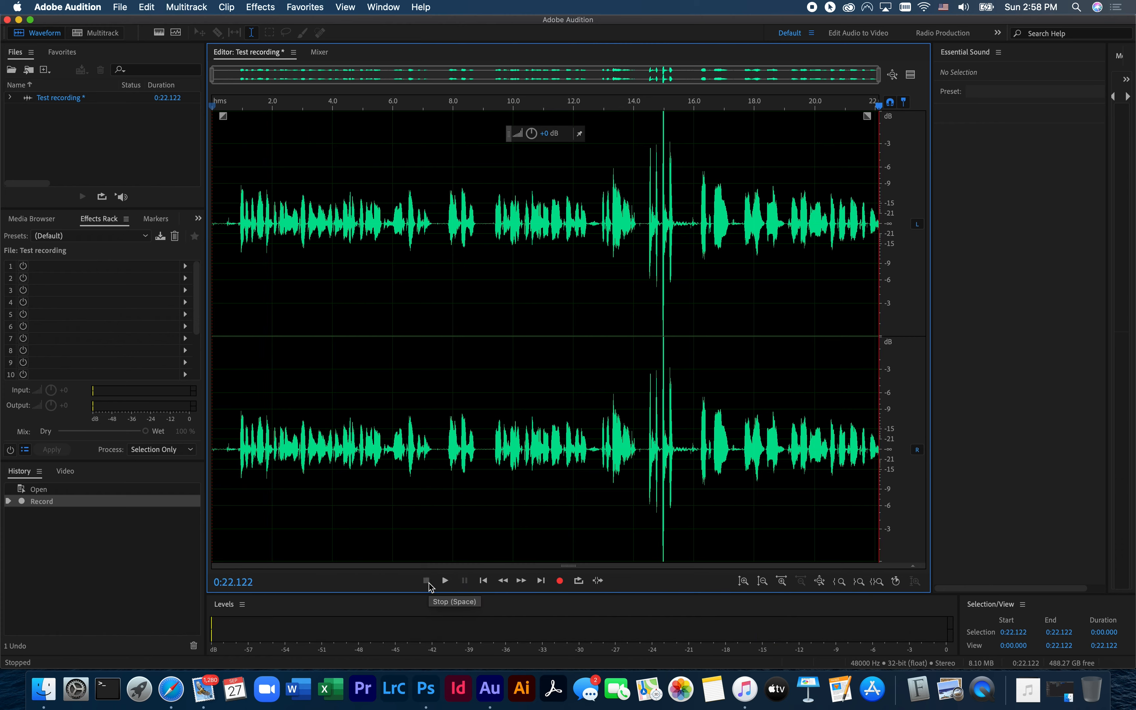
click(448, 450)
click(443, 341)
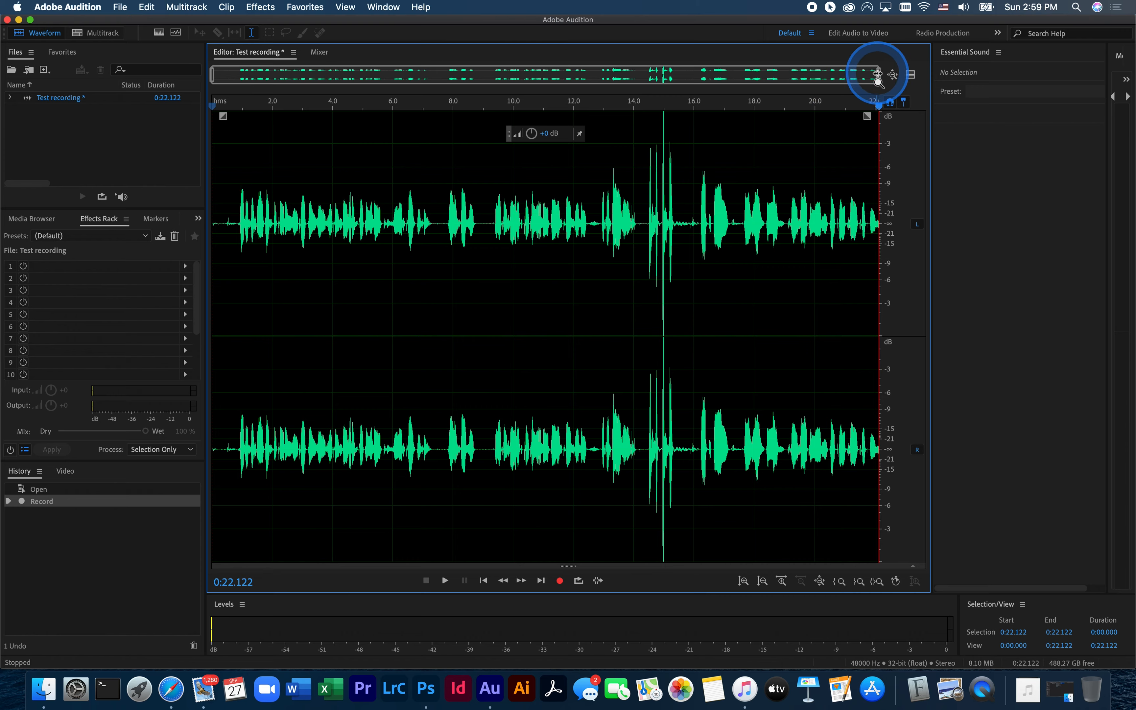
- Select the tall spikes from about 14.3 to 15.55 seconds and delete that section of audio
drag(879, 77, 840, 84)
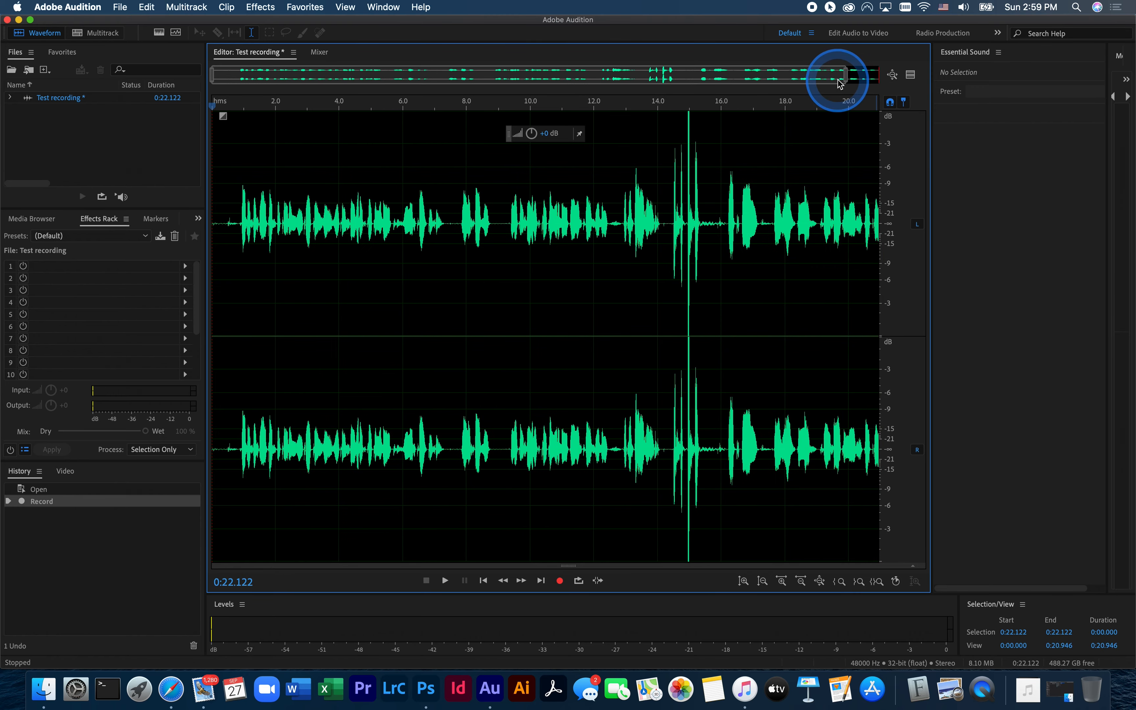
click(669, 223)
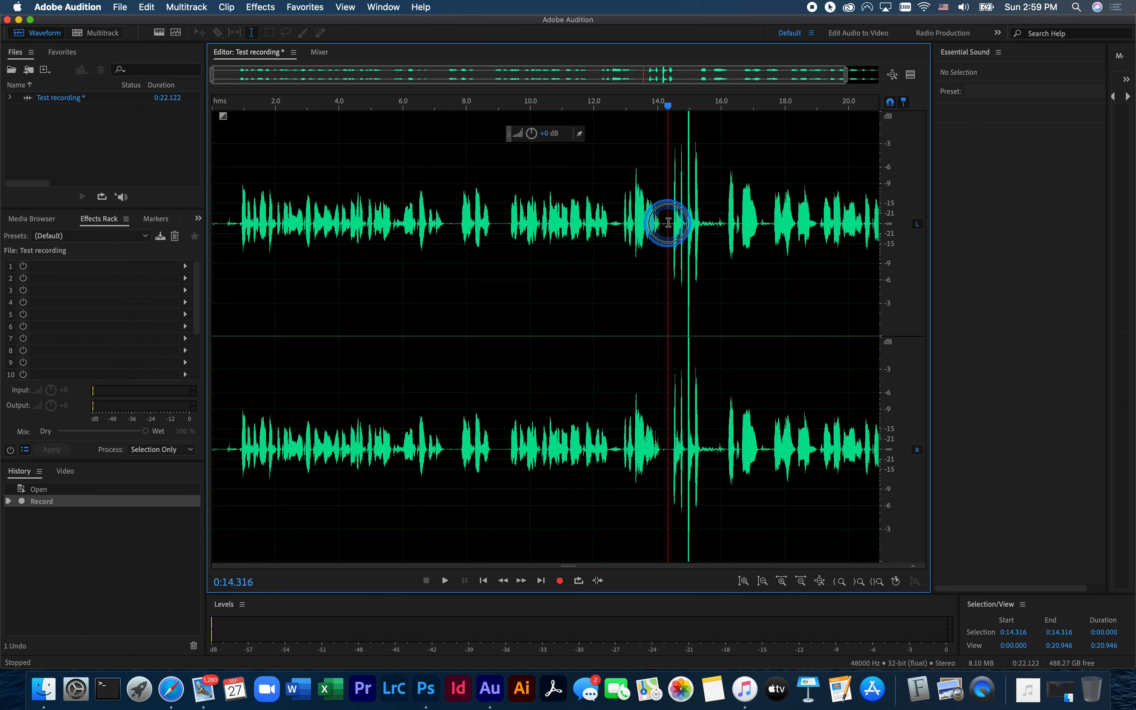
drag(668, 223, 707, 221)
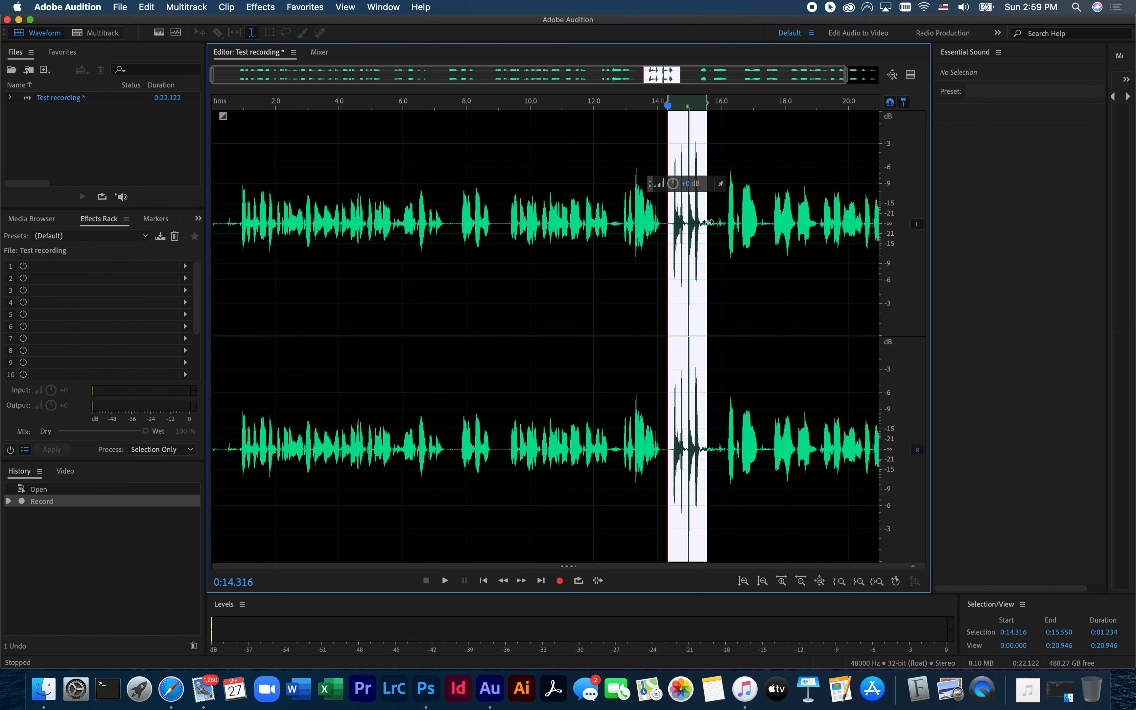
key(Delete)
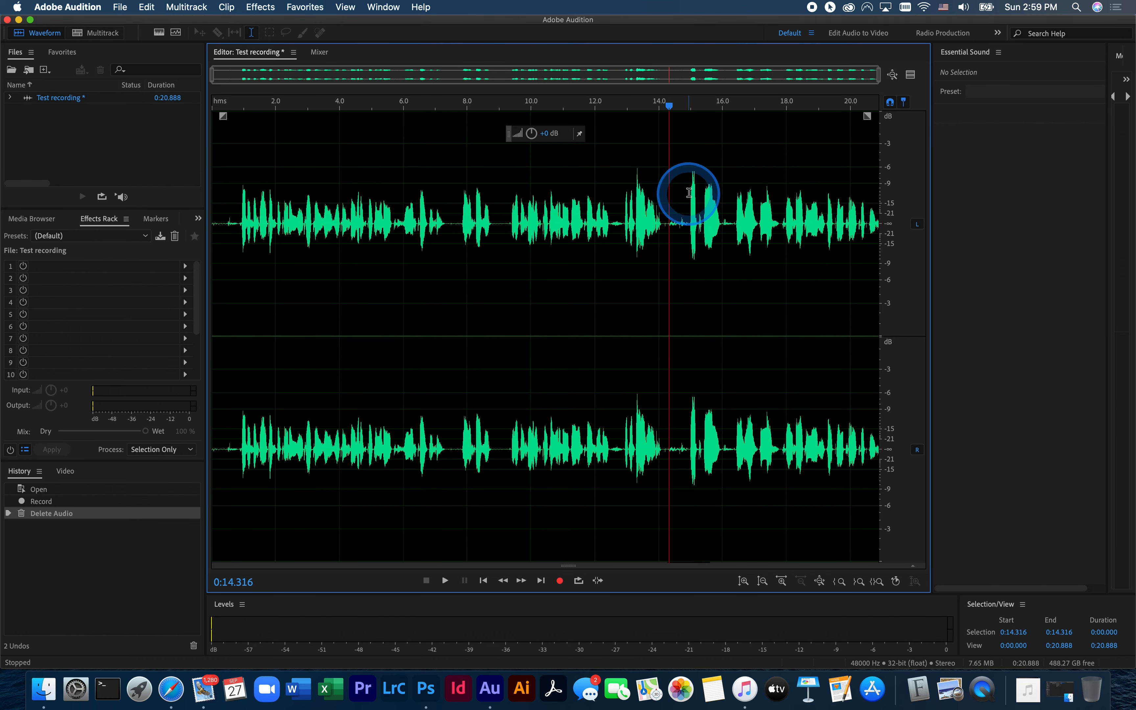
- Play the recording from about 13 seconds to check the cut, and stop playback after passing it
click(628, 103)
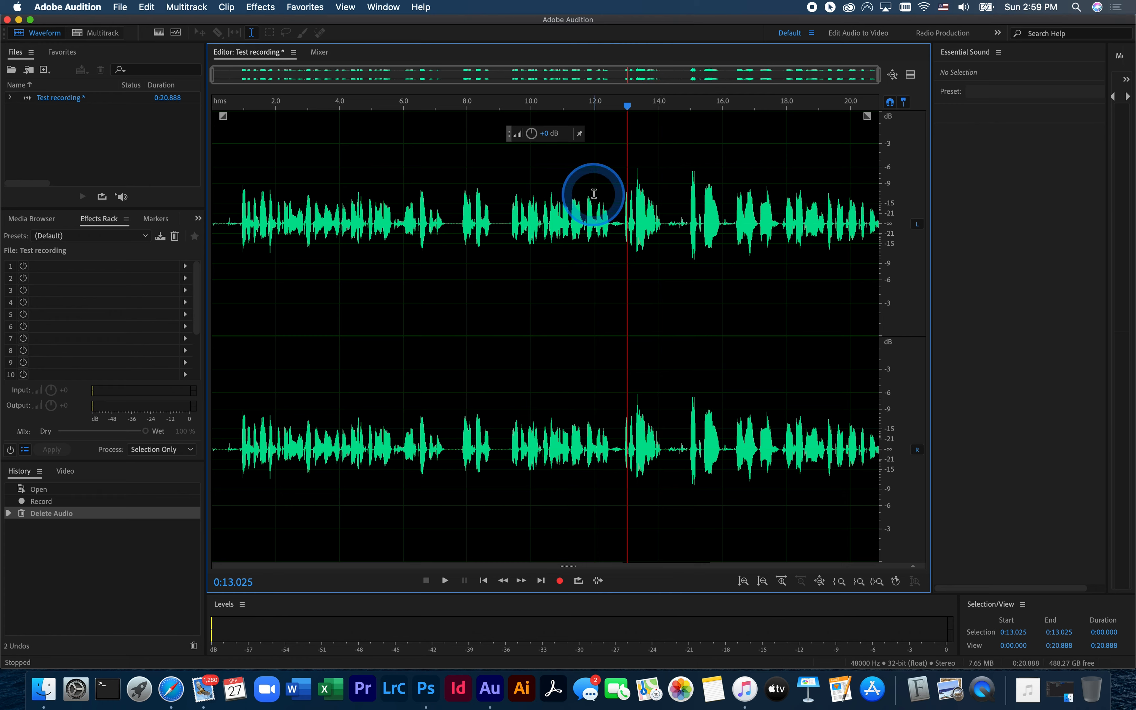
click(446, 582)
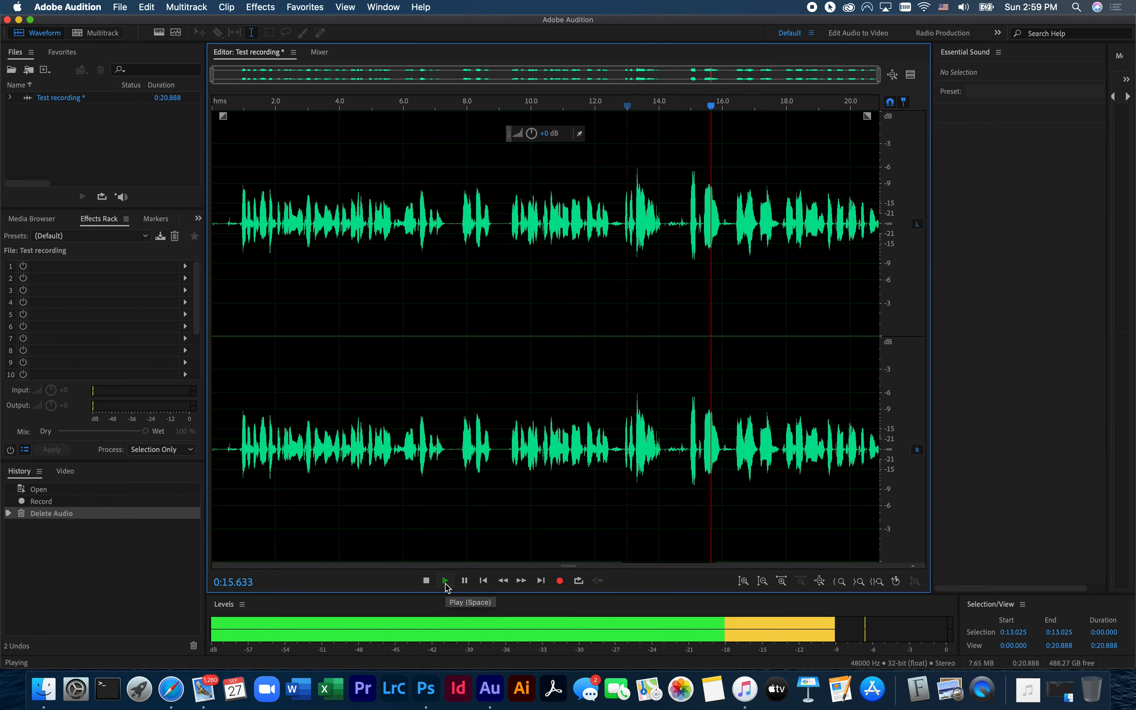
click(429, 581)
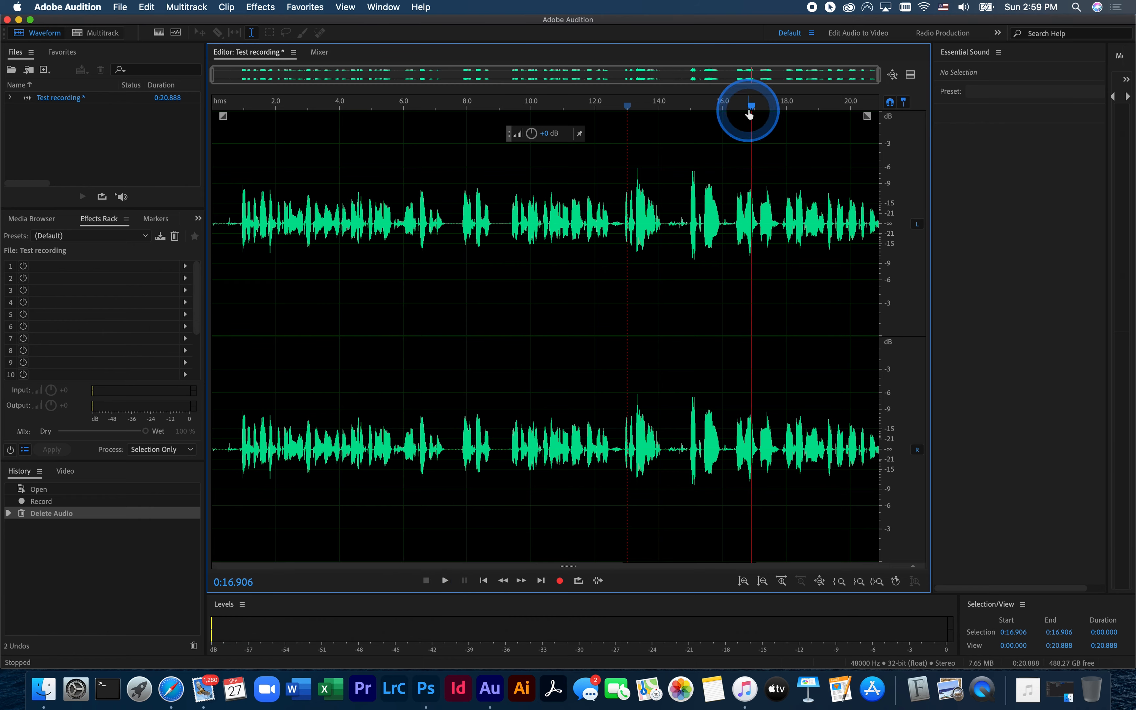
- Delete the leftover low-level noise from about 14.26 to 14.81 seconds
mouse_move(750, 113)
mouse_down()
mouse_move(660, 121)
mouse_move(671, 116)
mouse_up()
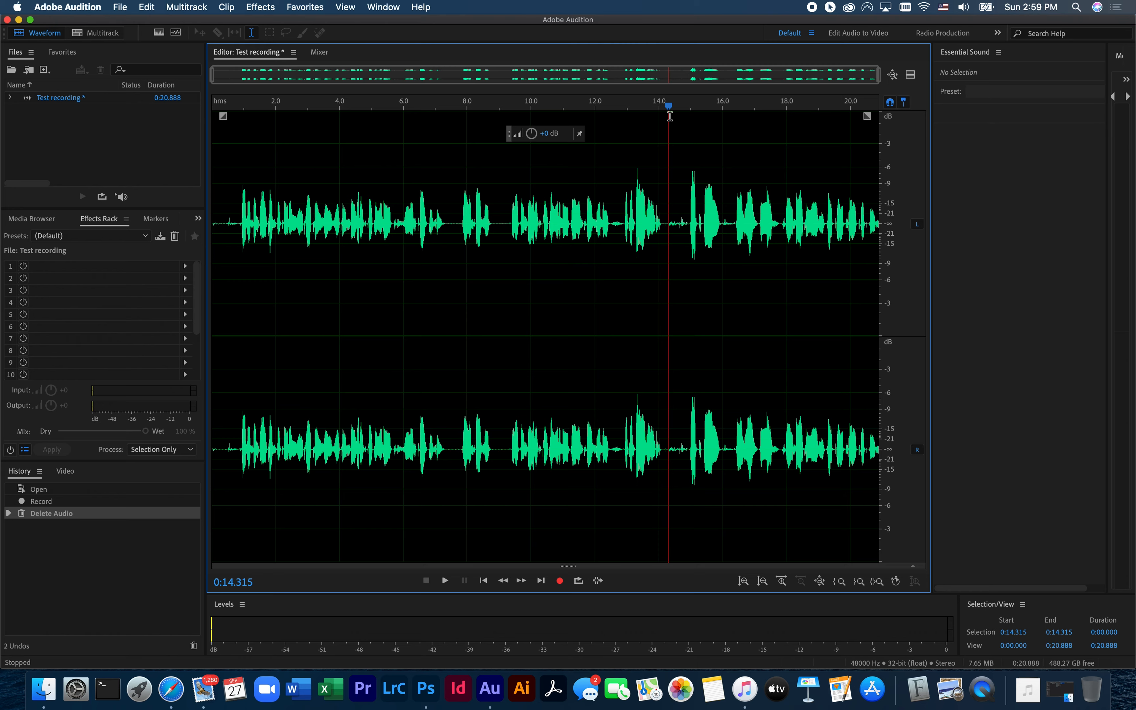
click(667, 223)
drag(667, 223, 684, 223)
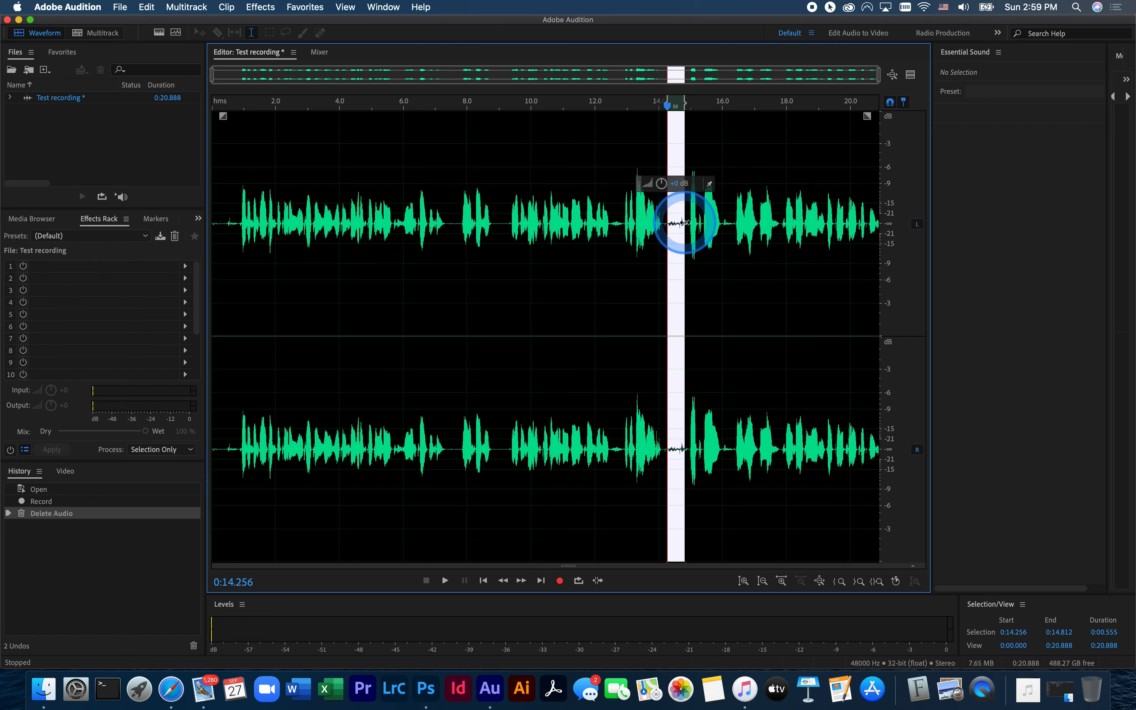
key(Delete)
- Play from about 13.5 seconds to listen to the tightened passage, and stop playback
drag(681, 103, 654, 111)
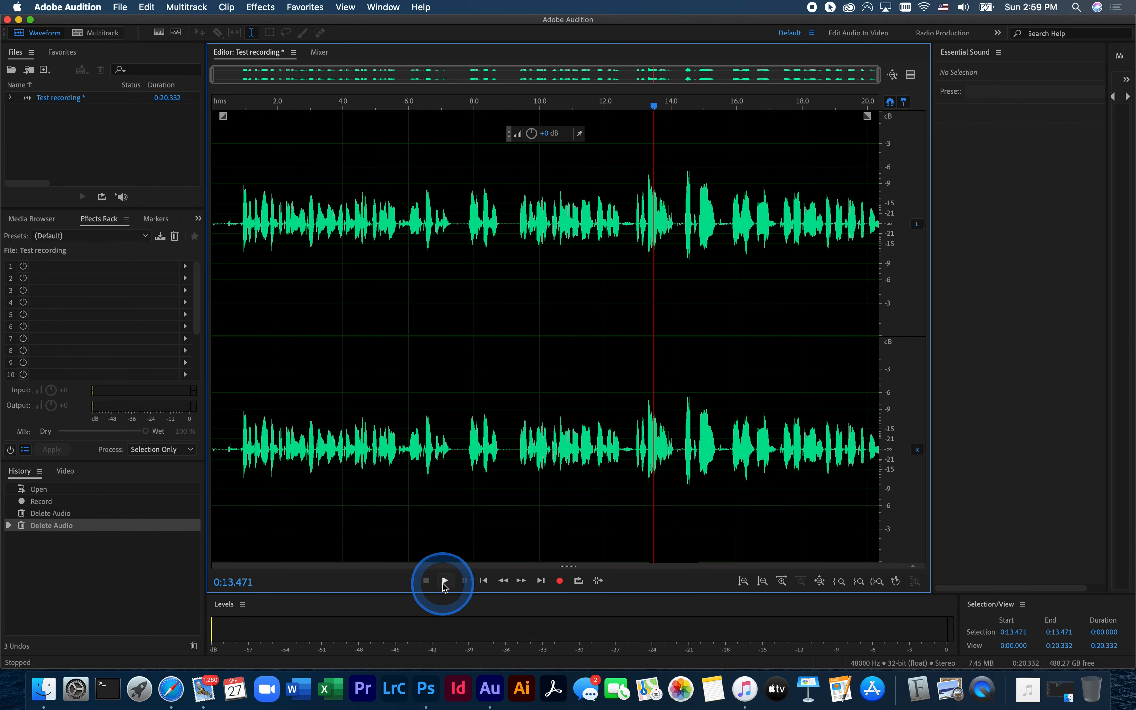
click(445, 581)
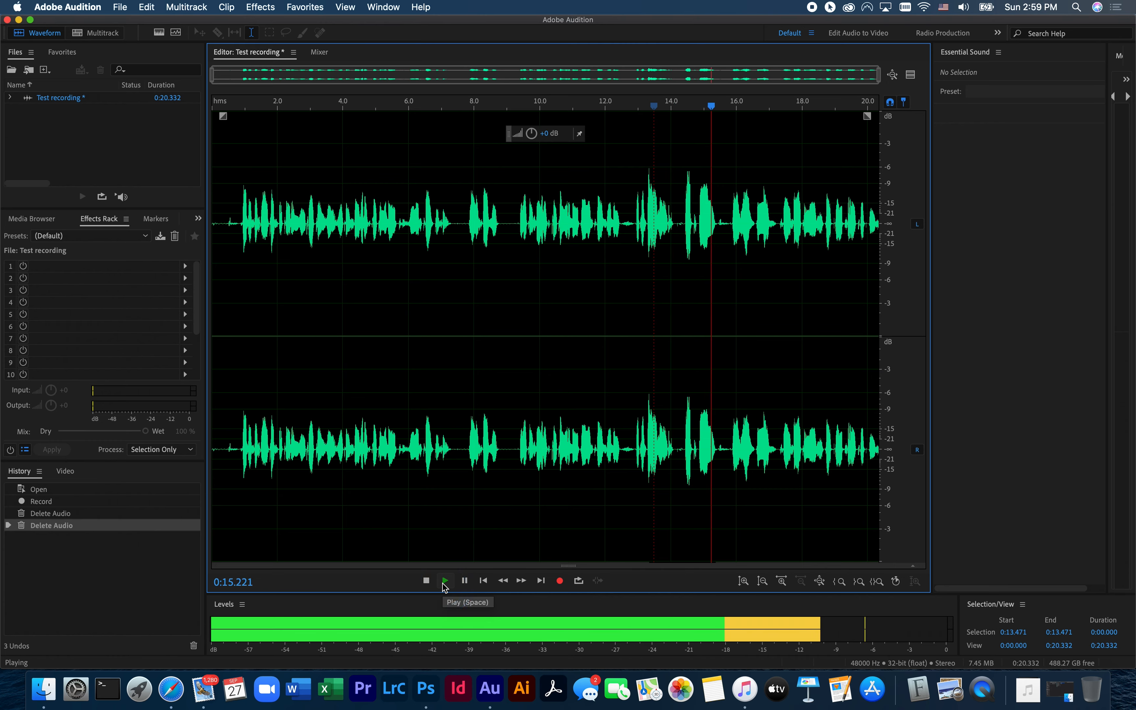
click(428, 584)
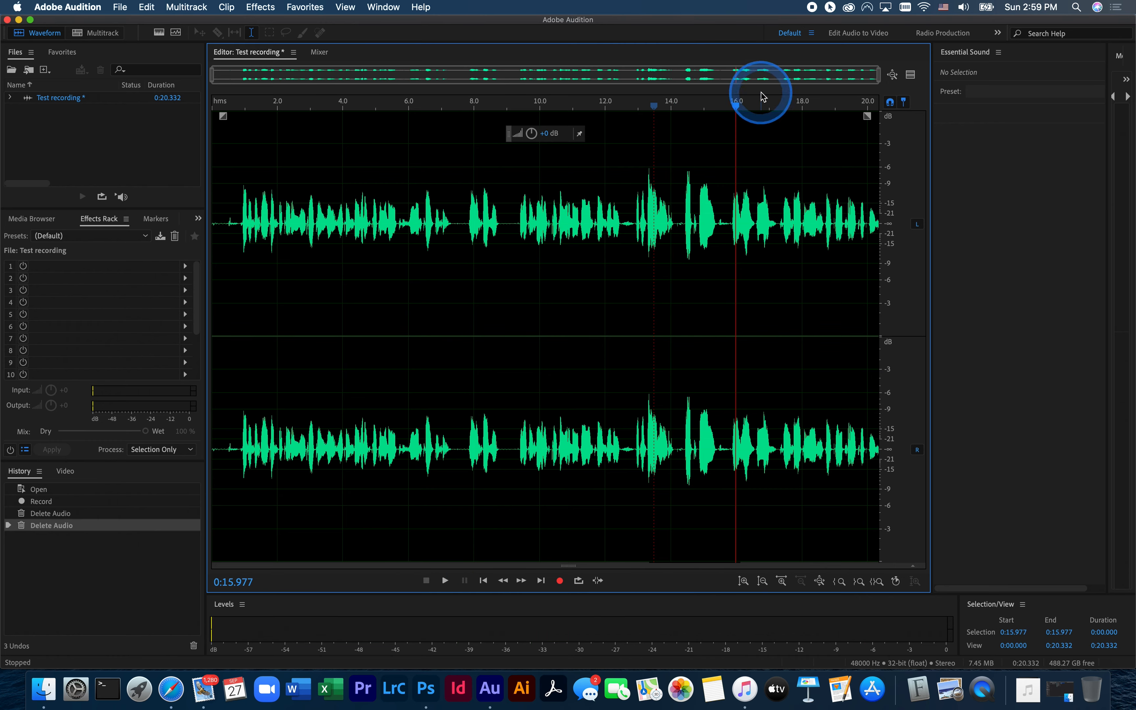
- Shorten the pause between phrases by deleting the audio from about 7.34 to 7.61 seconds
drag(738, 108, 457, 120)
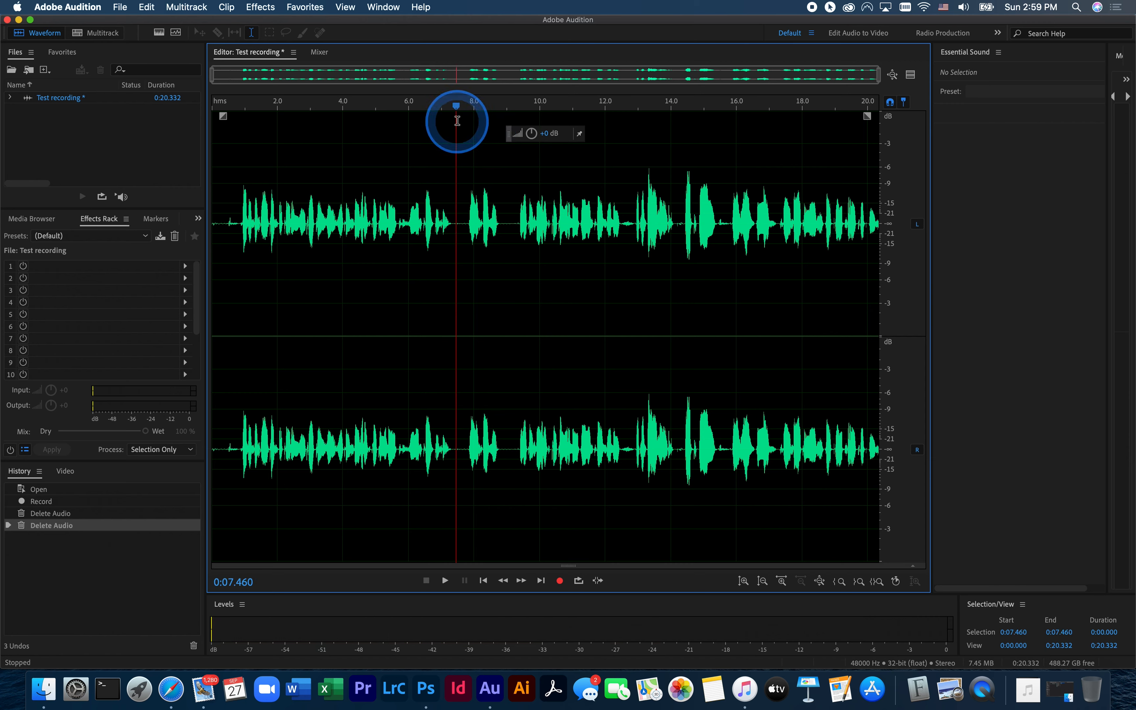
drag(449, 165, 461, 163)
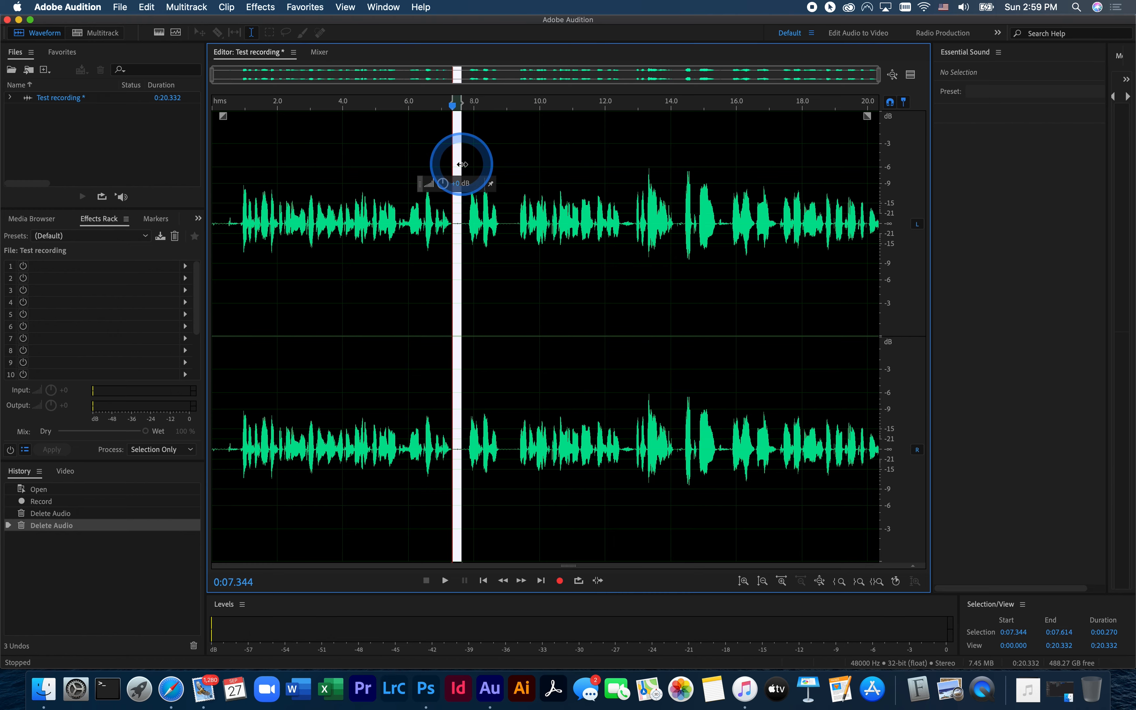
key(Delete)
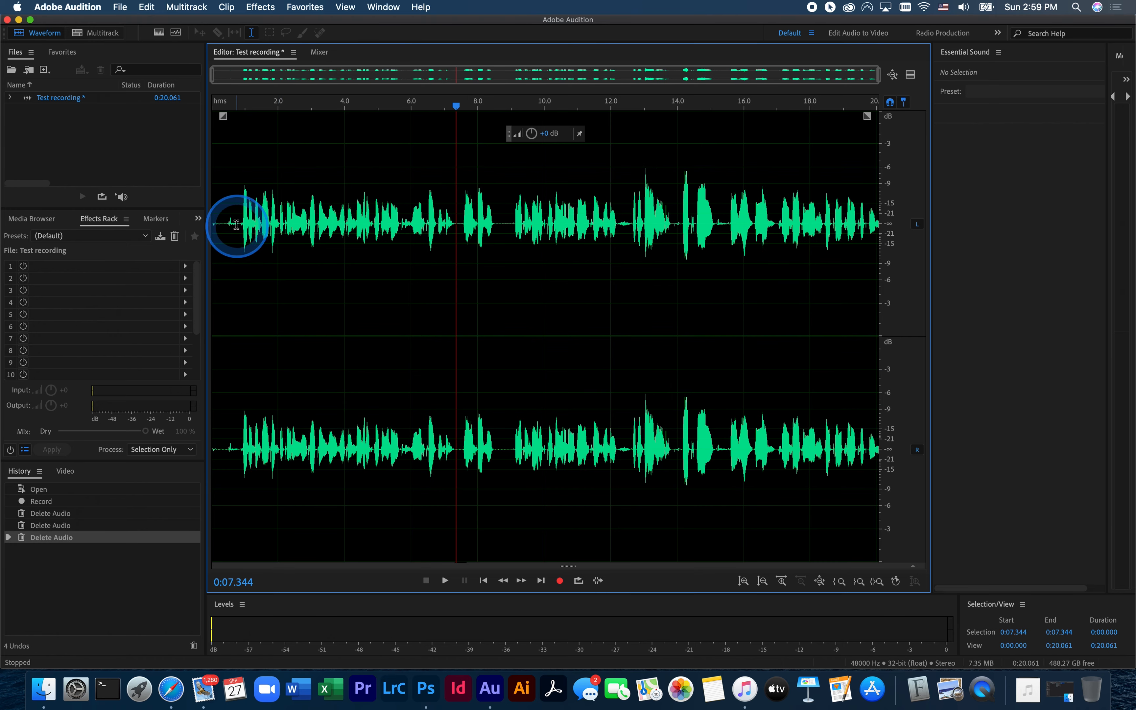
- Delete the faint noise before the first words starting at about 0.4 seconds, and the opening 0.355 seconds of near silence
drag(226, 222, 237, 223)
key(Delete)
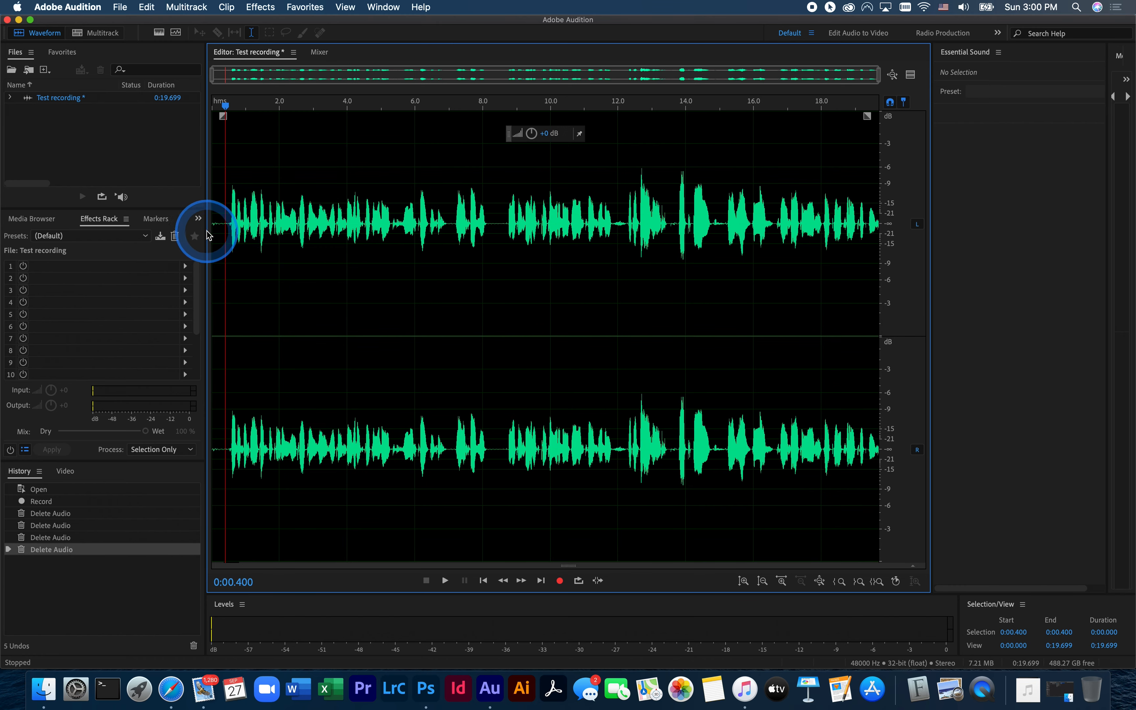
click(214, 221)
drag(215, 221, 226, 221)
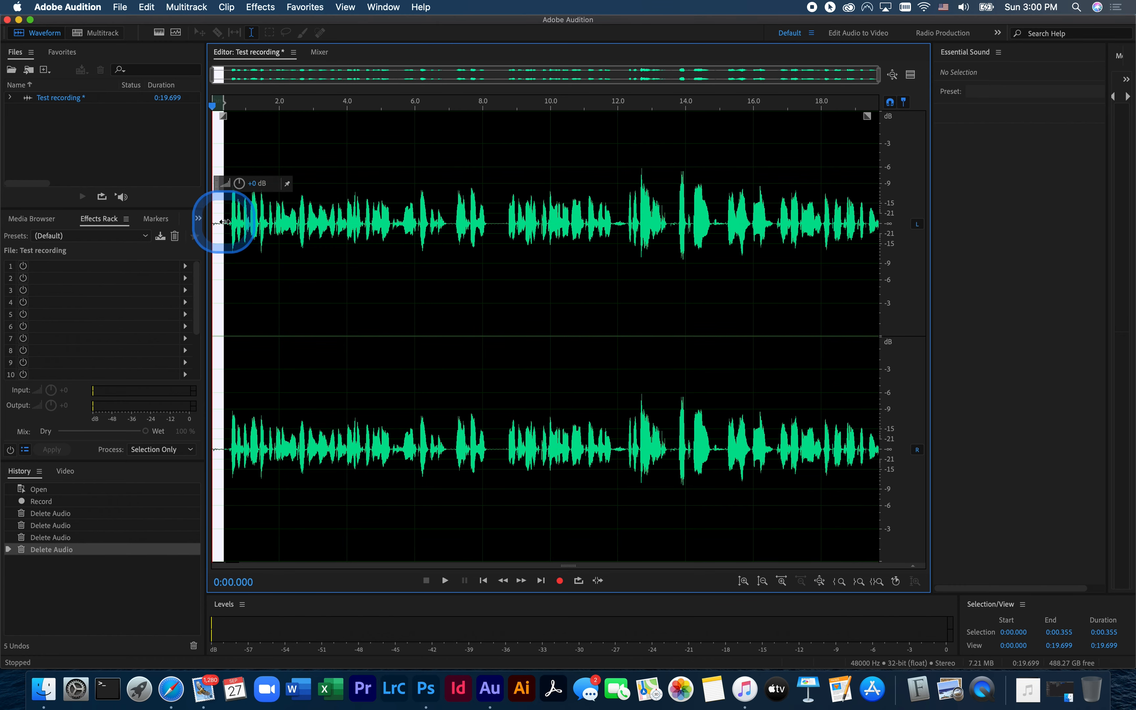
key(Delete)
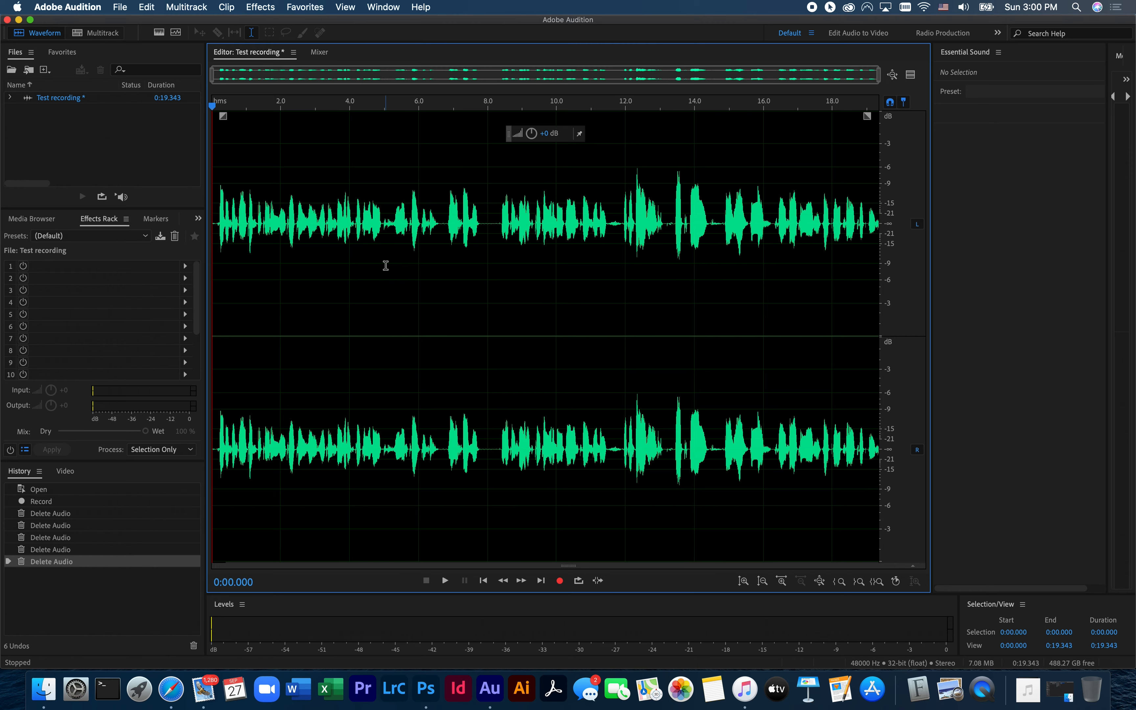
- Delete part of the pause from 8.000 to 8.255 seconds and return the playhead to the start
drag(472, 229, 497, 224)
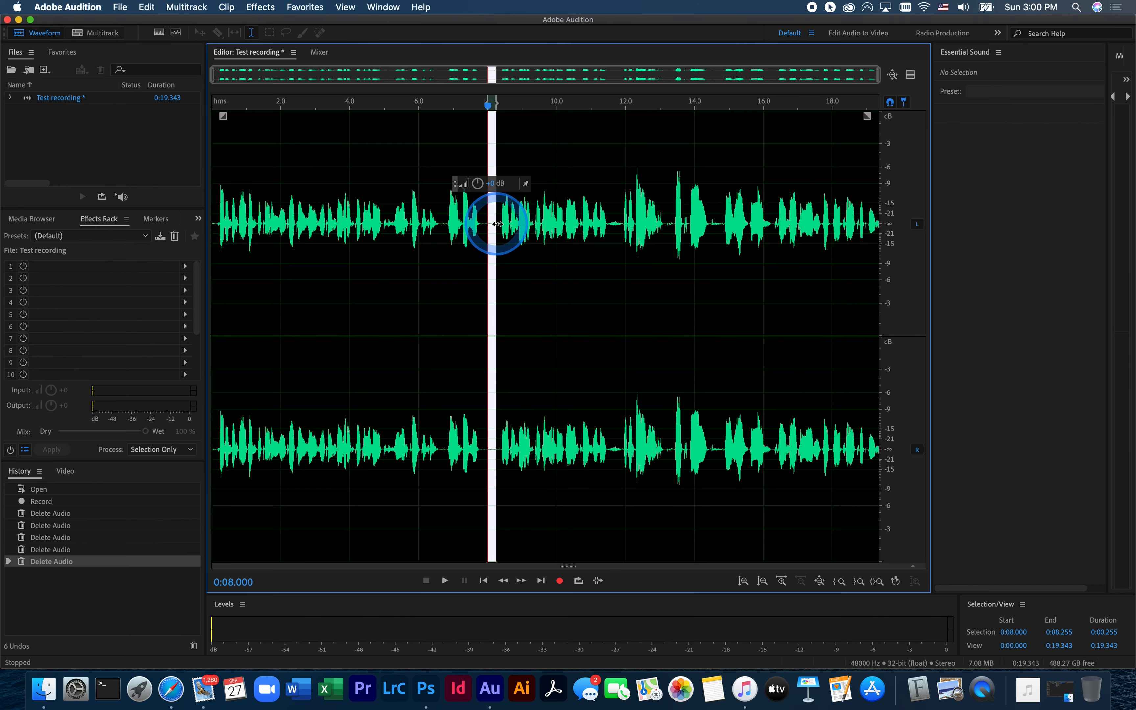
key(Delete)
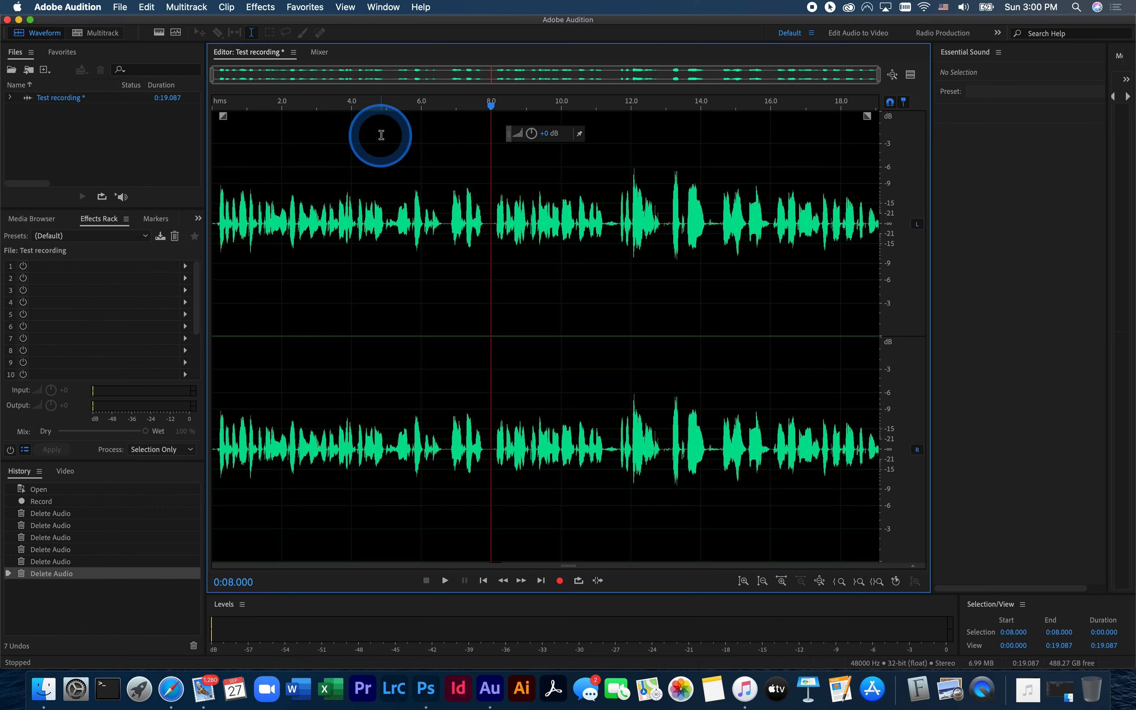
drag(491, 106, 167, 111)
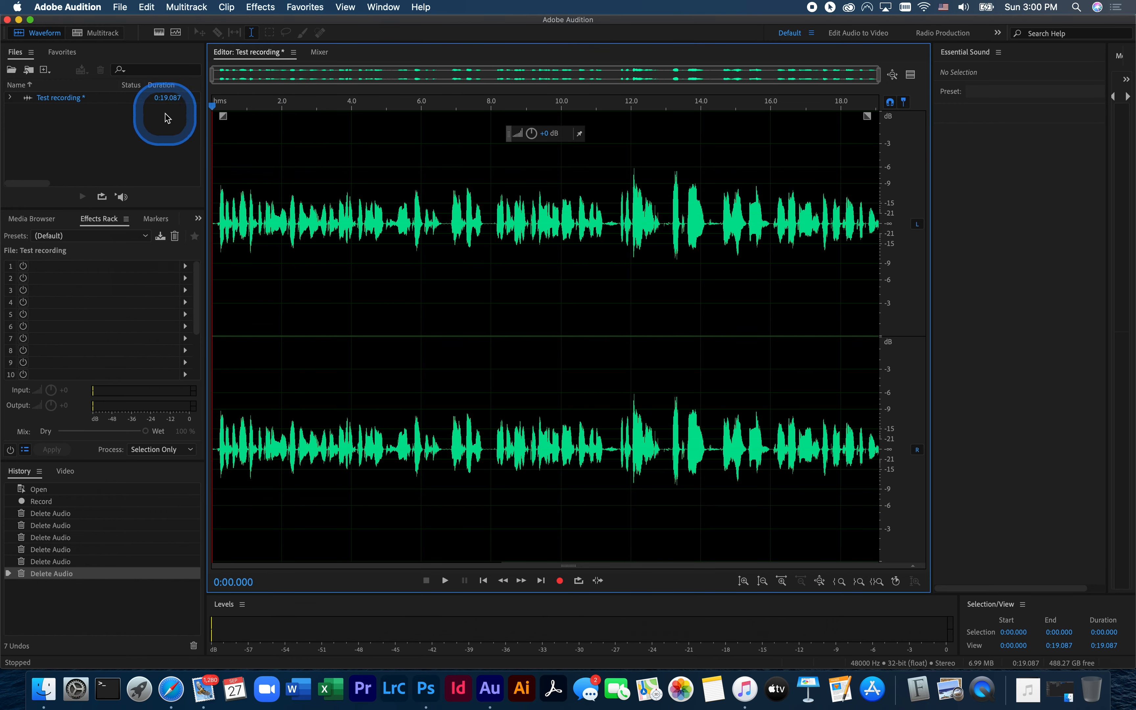
- Add a Graphic Equalizer (10 Bands) effect to rack slot 1 and move its window away from the playback controls
click(186, 267)
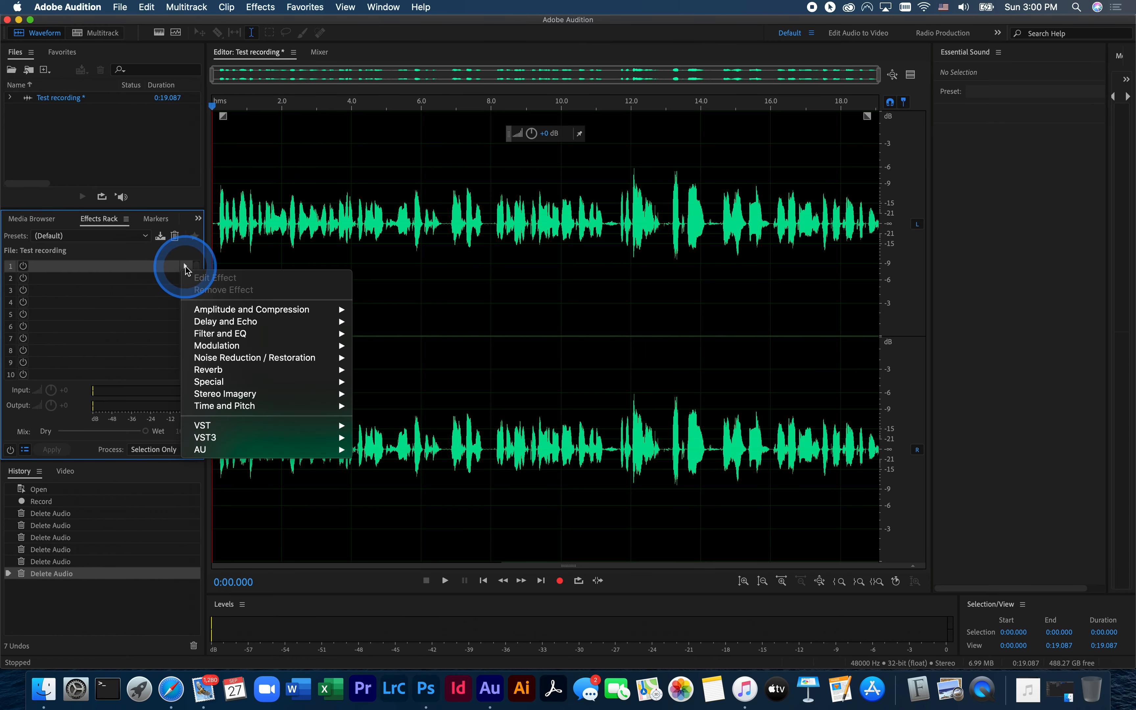
click(222, 337)
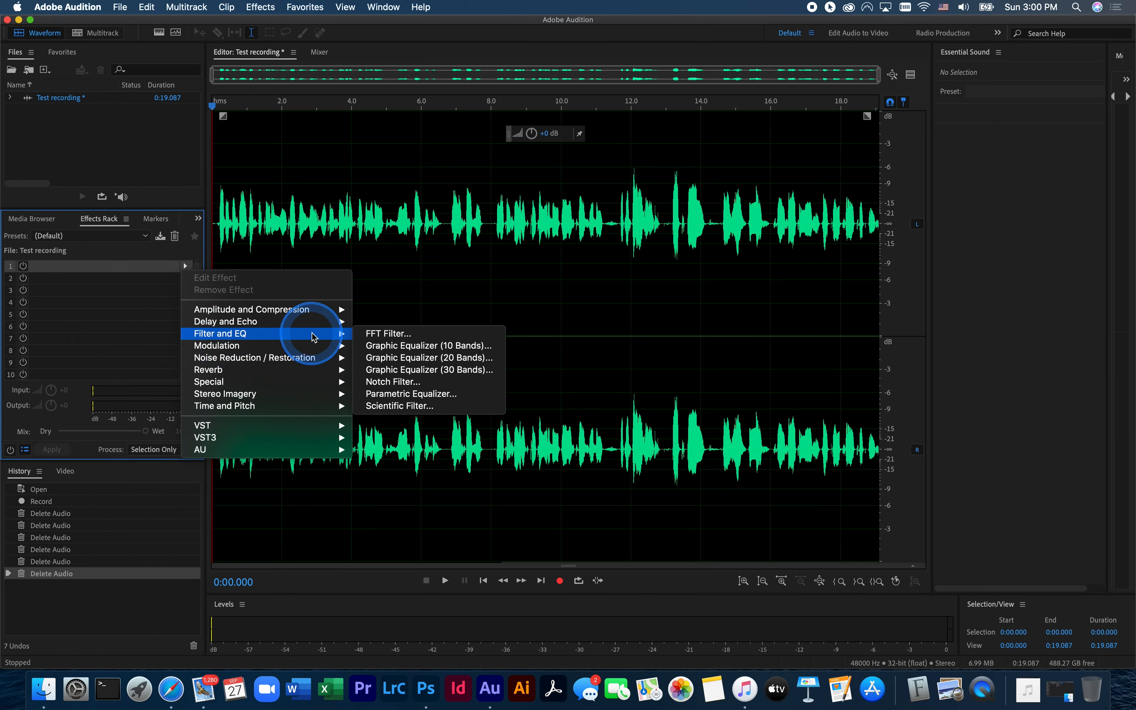
click(406, 347)
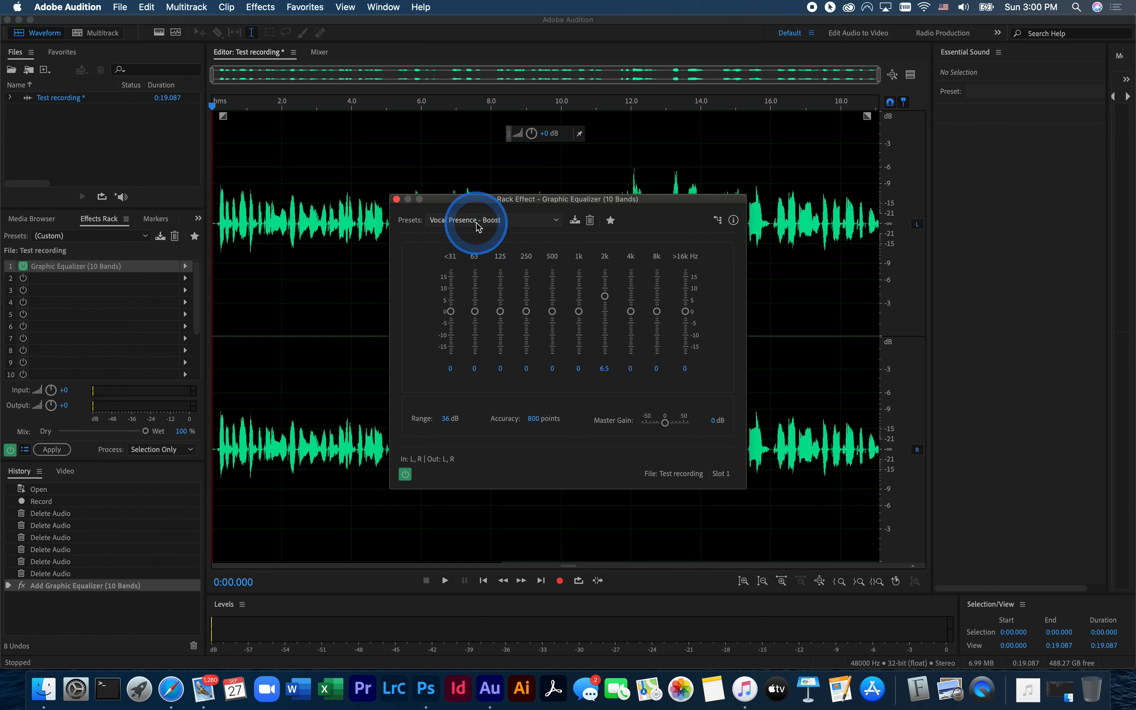
drag(472, 203, 278, 172)
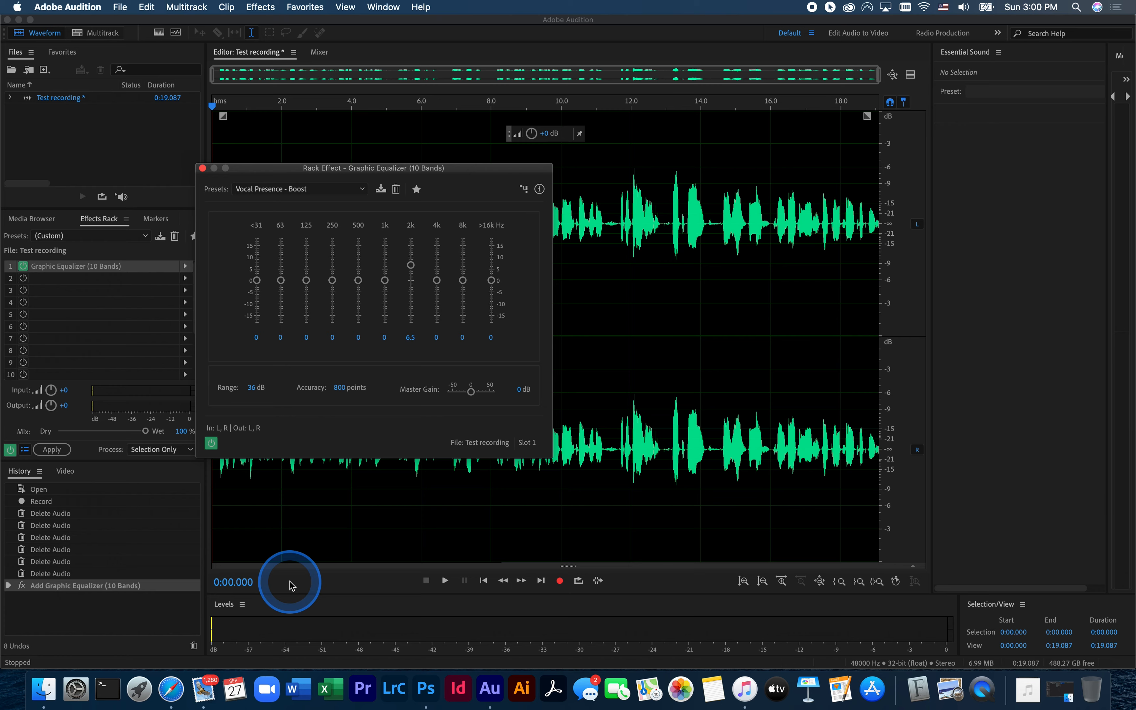
drag(257, 171, 170, 136)
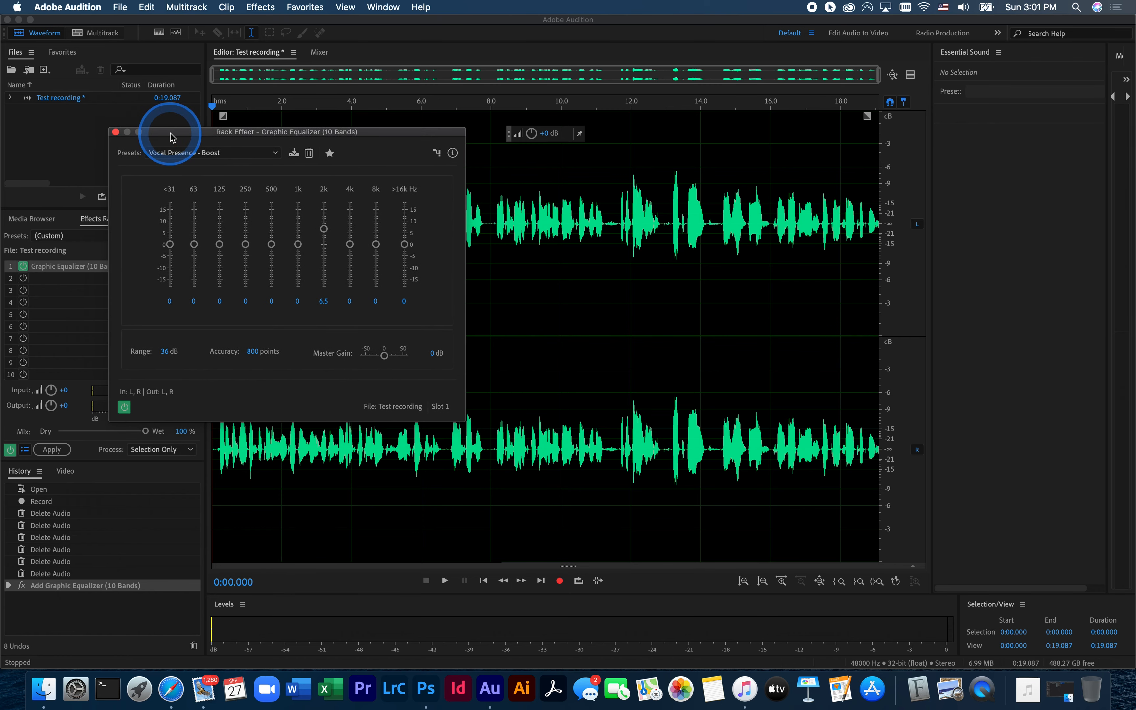
- Play back the clip with the Vocal Presence - Boost equalizer preset, apply the effects rack to the recording, and clear the selection
click(446, 582)
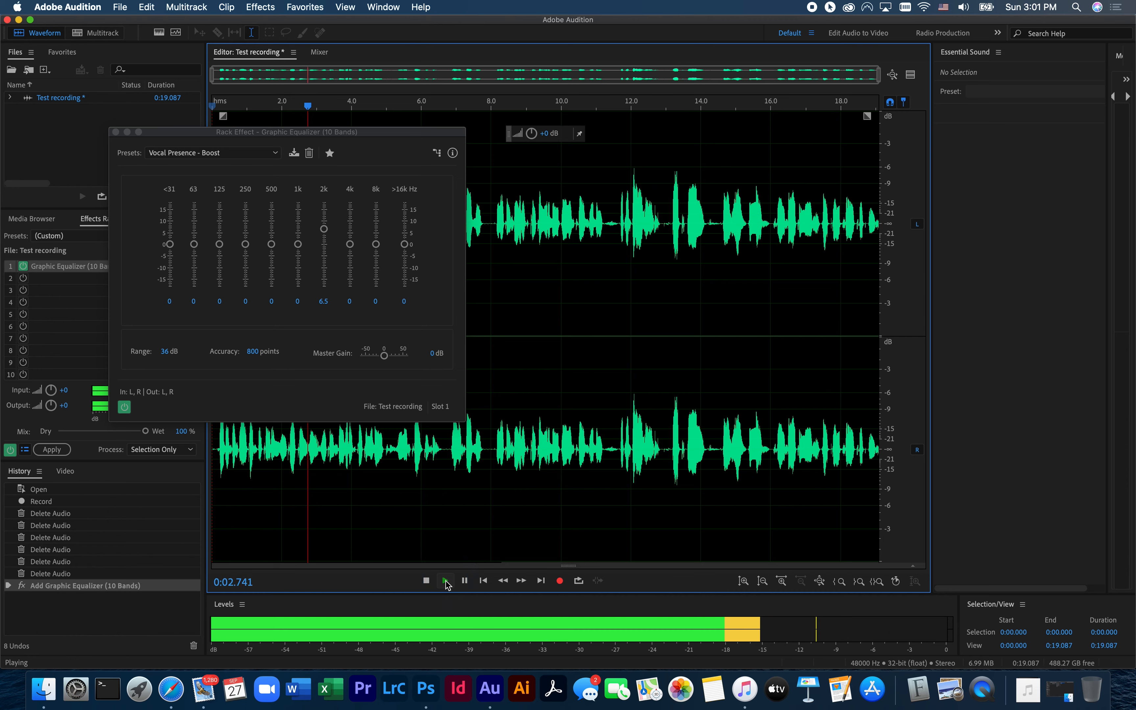
click(426, 582)
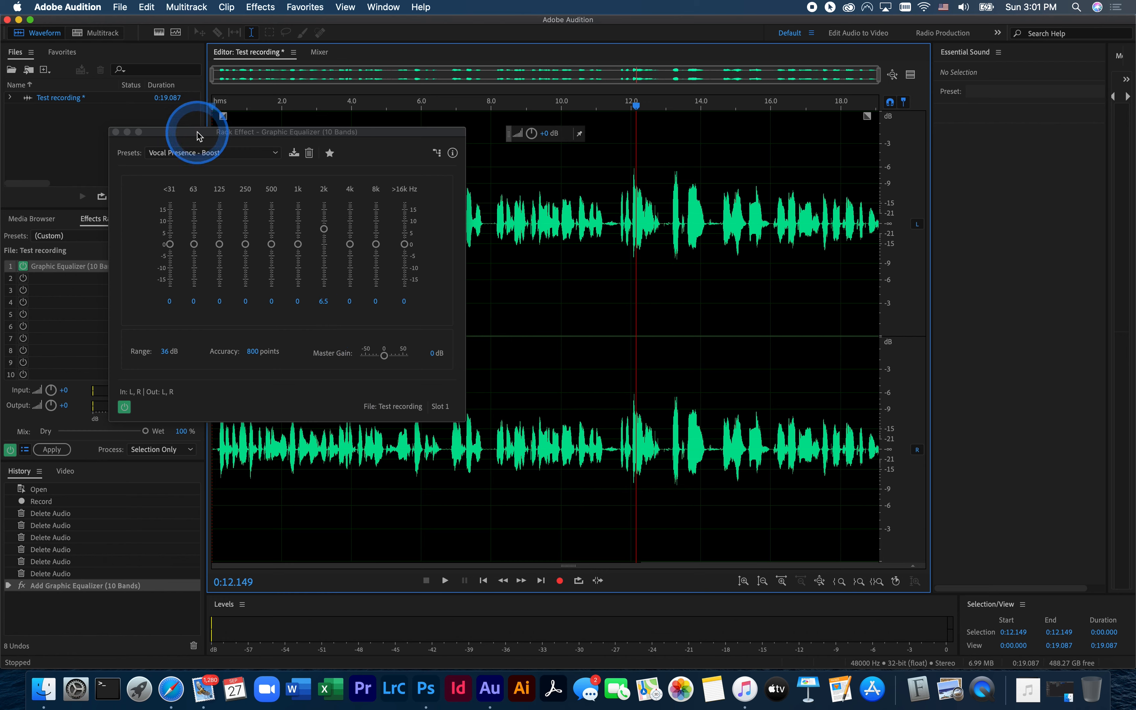
drag(197, 136, 297, 142)
click(423, 234)
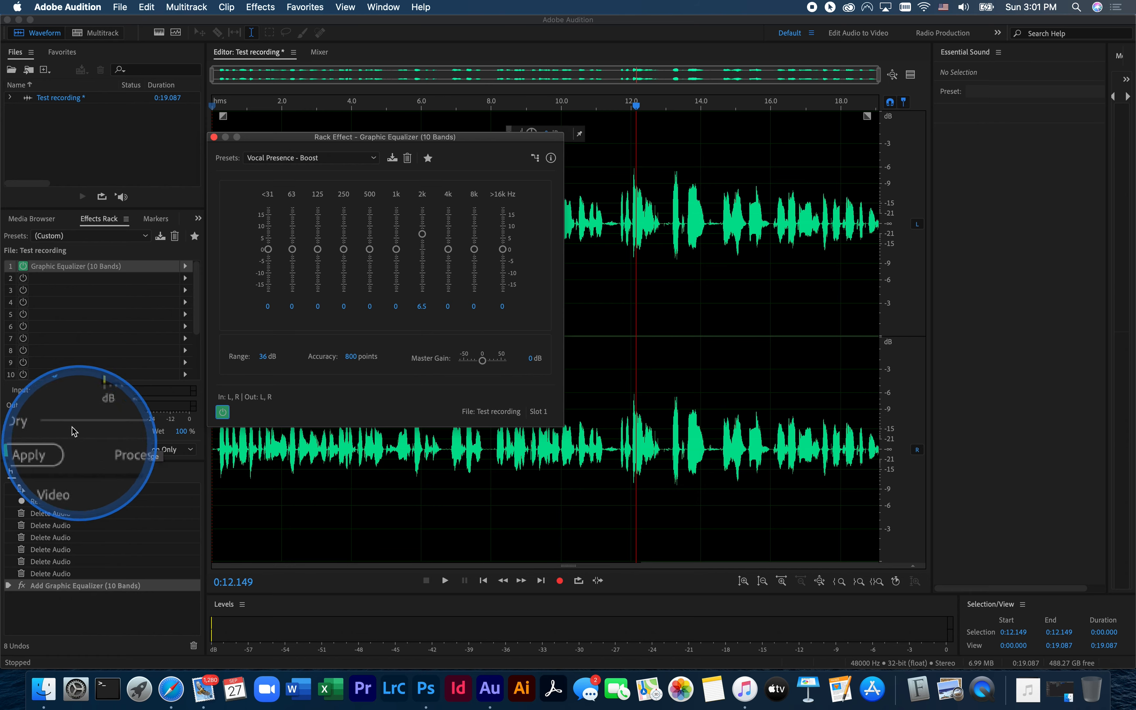
click(52, 450)
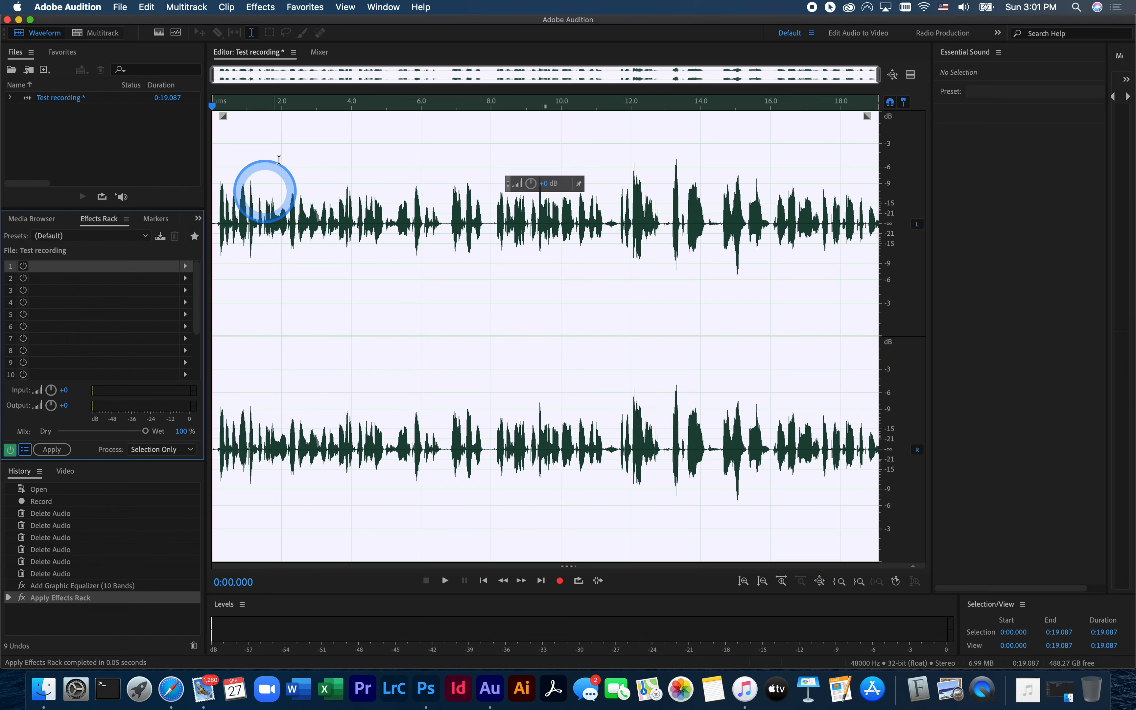
click(237, 386)
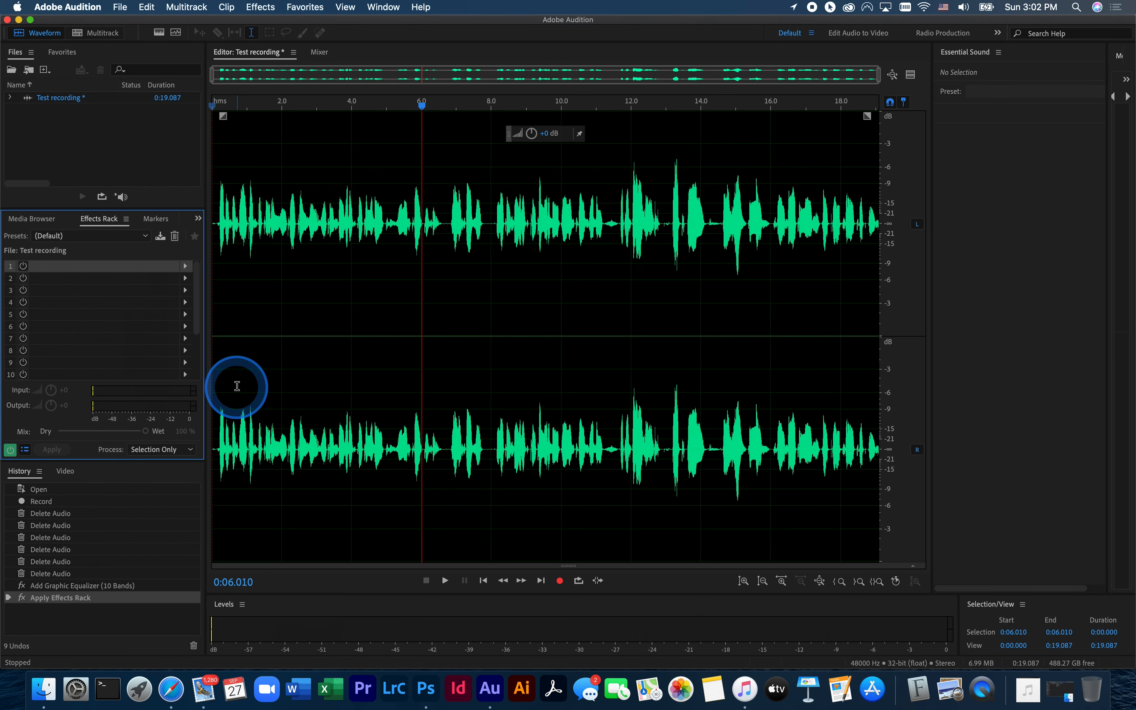
- Add a DeNoise effect from the noise reduction group to rack slot 1 and apply it to the recording
click(186, 266)
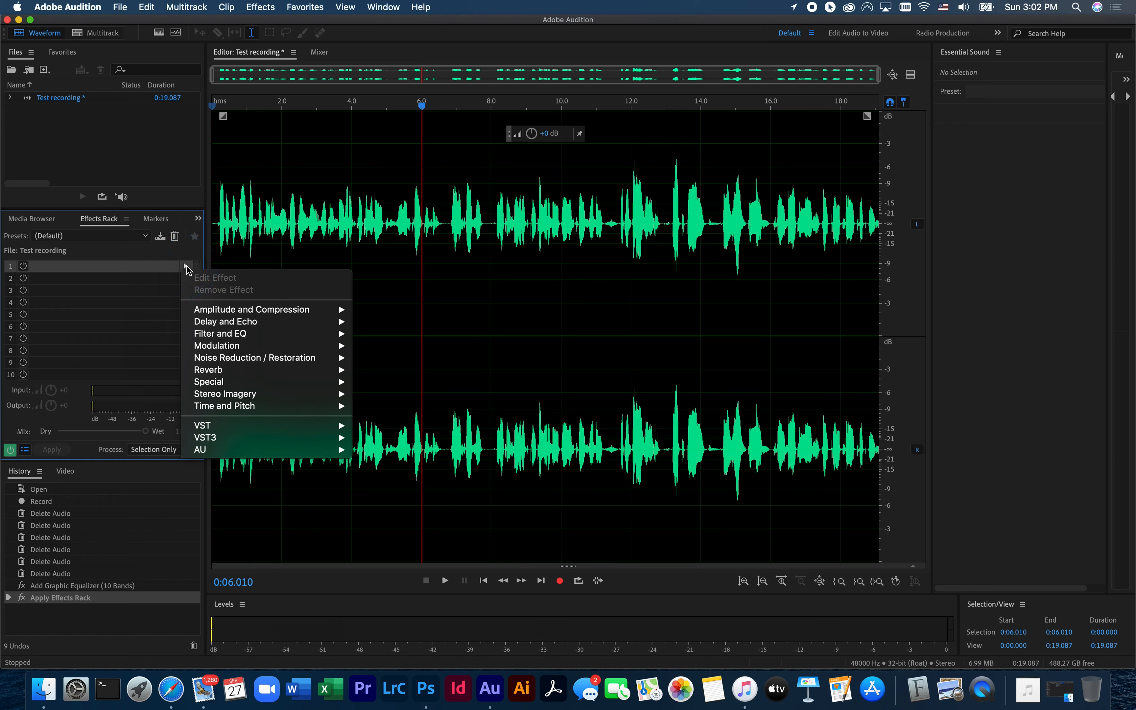
click(226, 335)
click(217, 359)
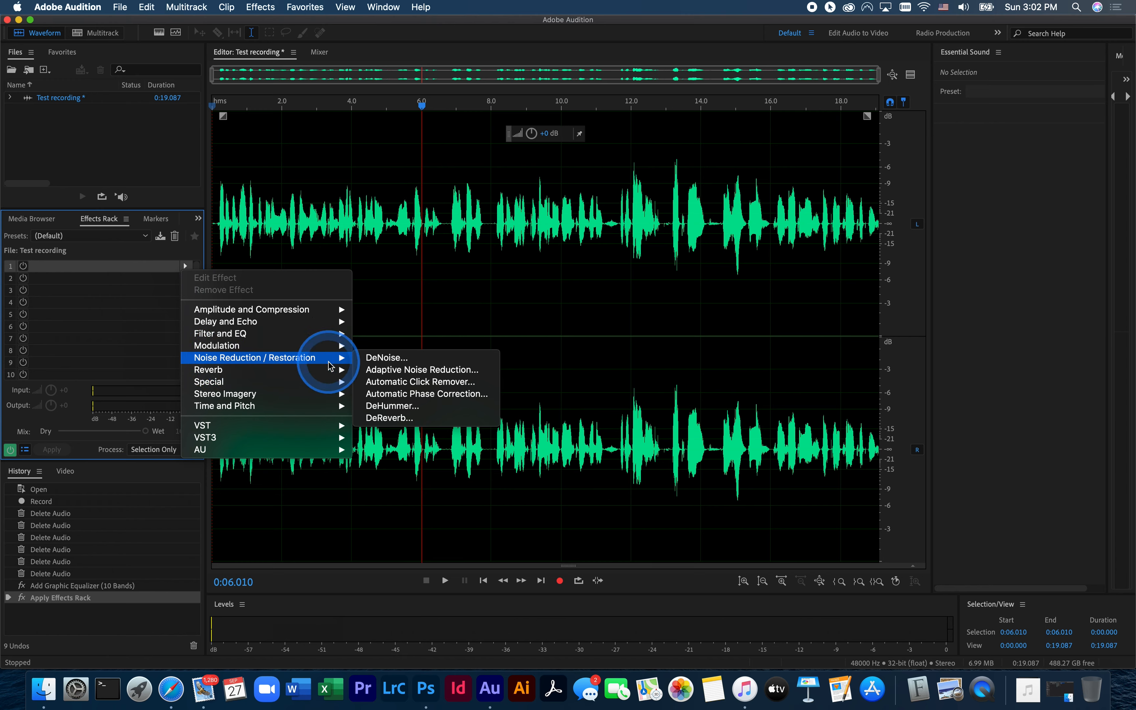
click(393, 362)
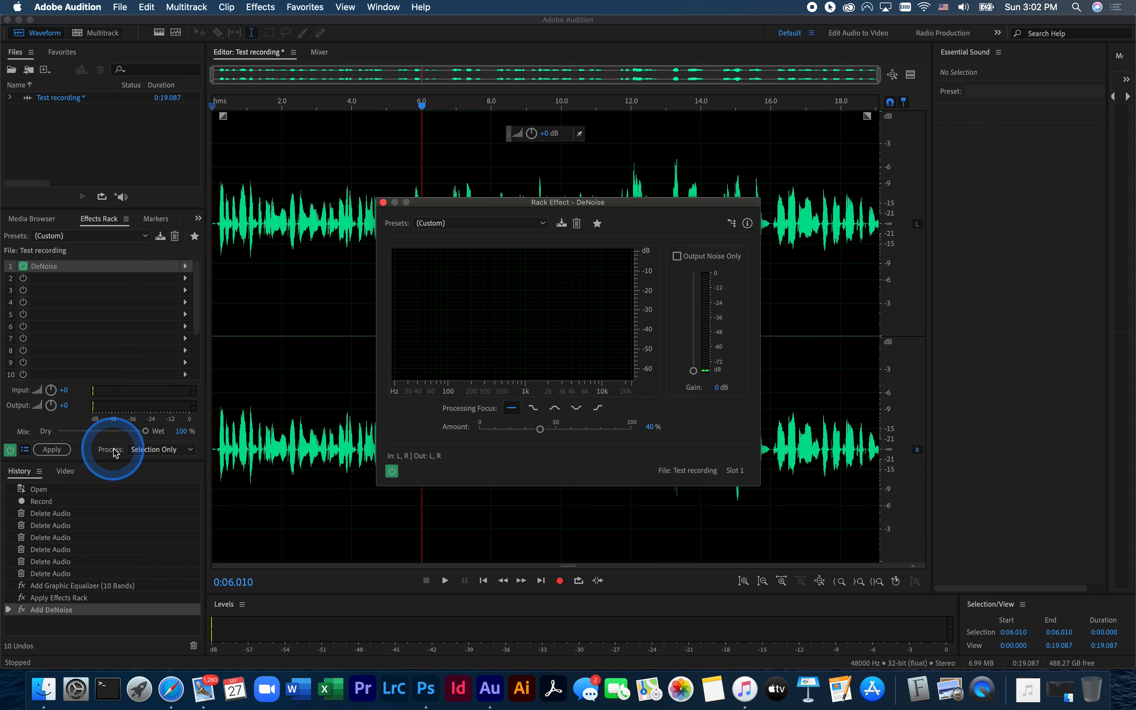
click(55, 450)
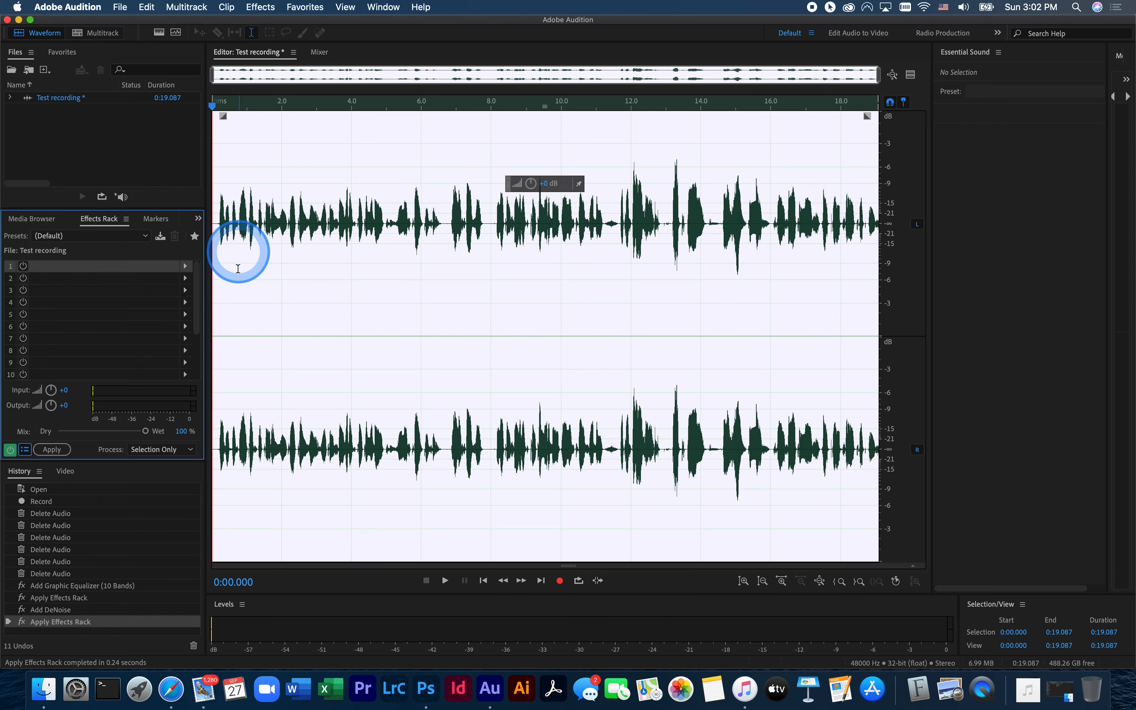
- Play the denoised recording from about 0.6 seconds, stop after a few seconds, and return the playhead to the start
click(233, 281)
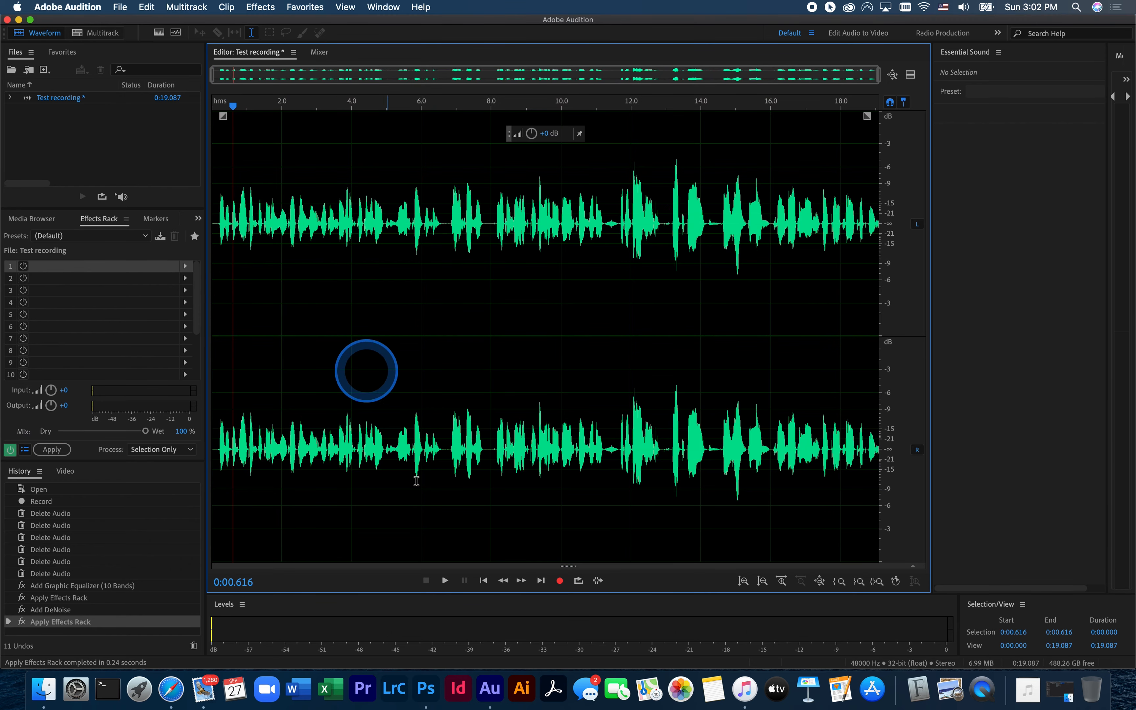
click(454, 582)
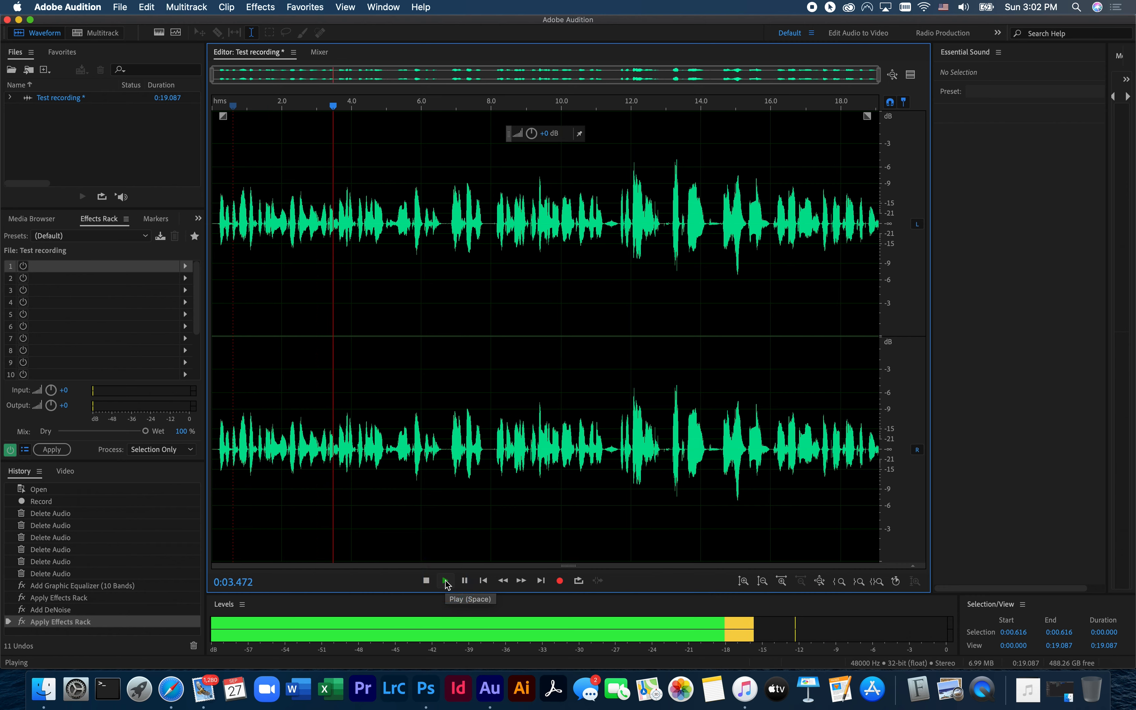
click(427, 583)
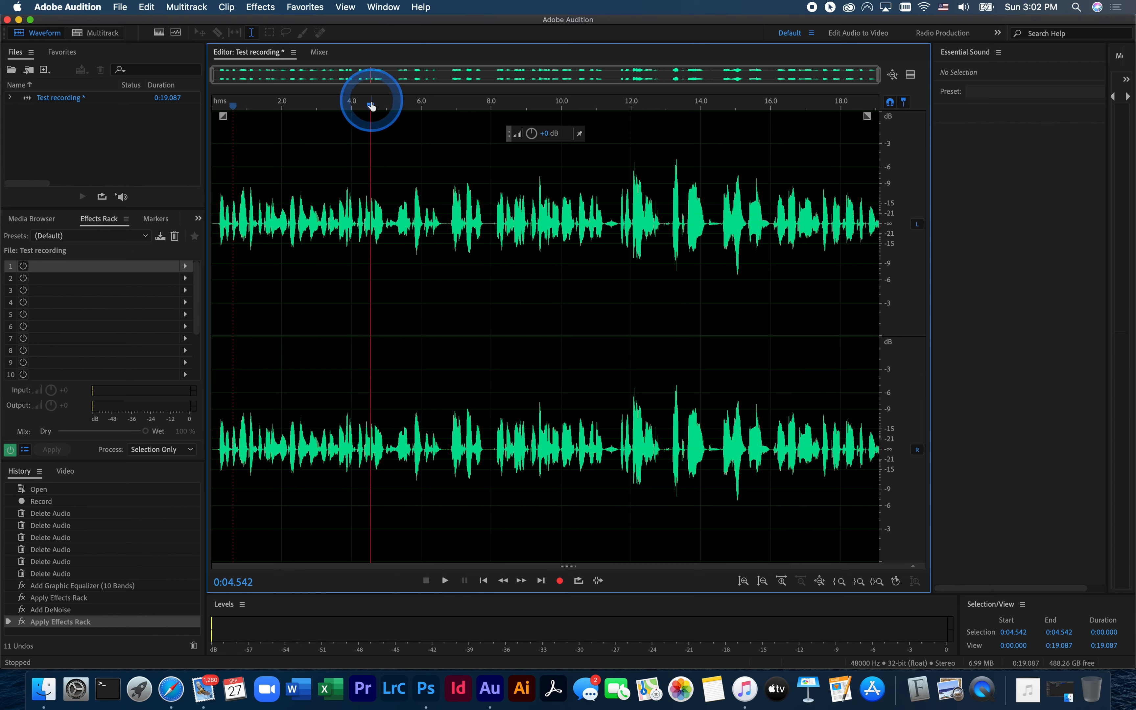
drag(371, 108, 172, 117)
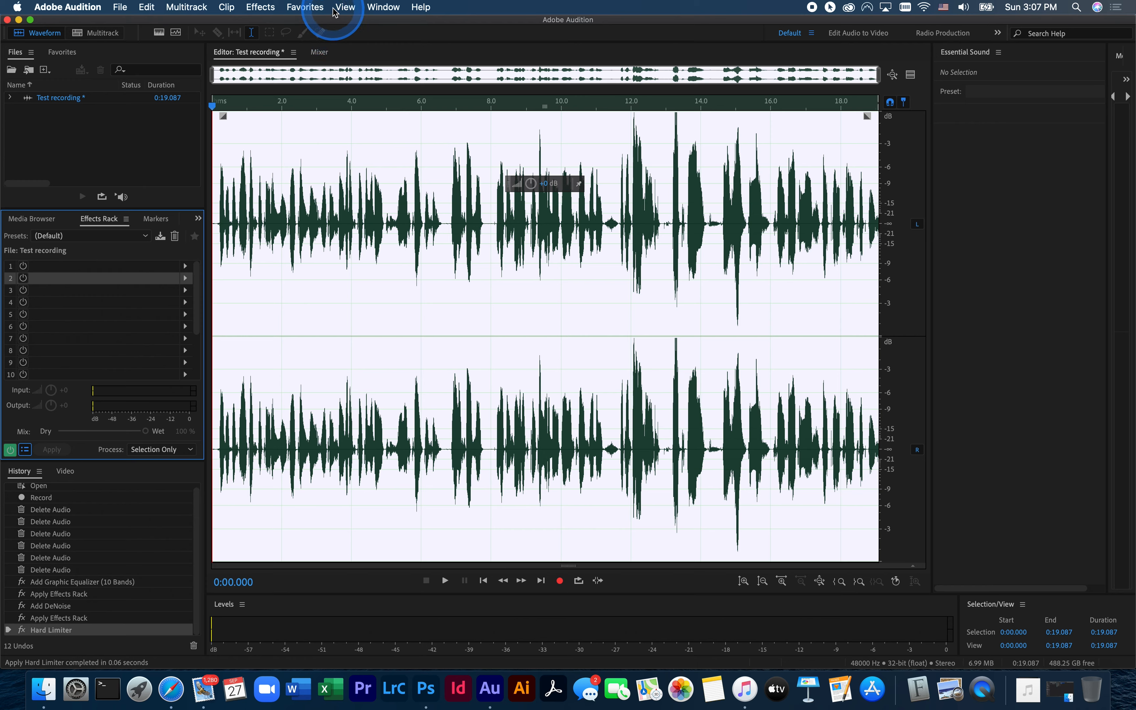
- Normalize the whole recording to -3 dB with the favorite preset and clear the selection
click(314, 12)
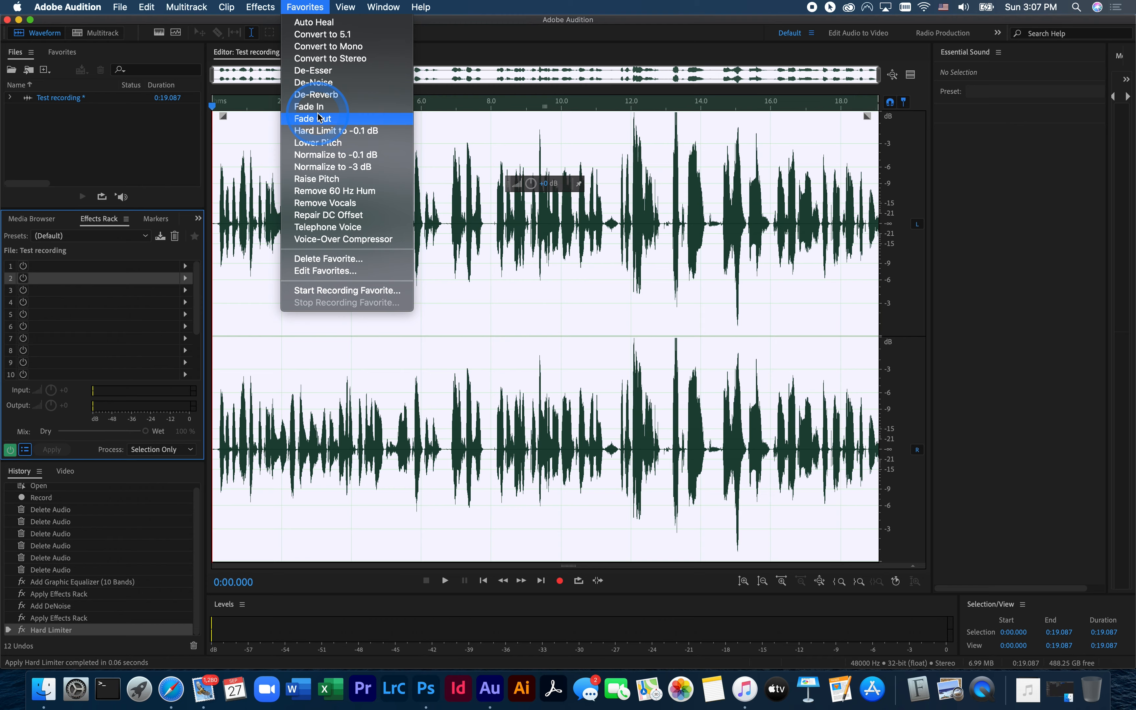
click(318, 167)
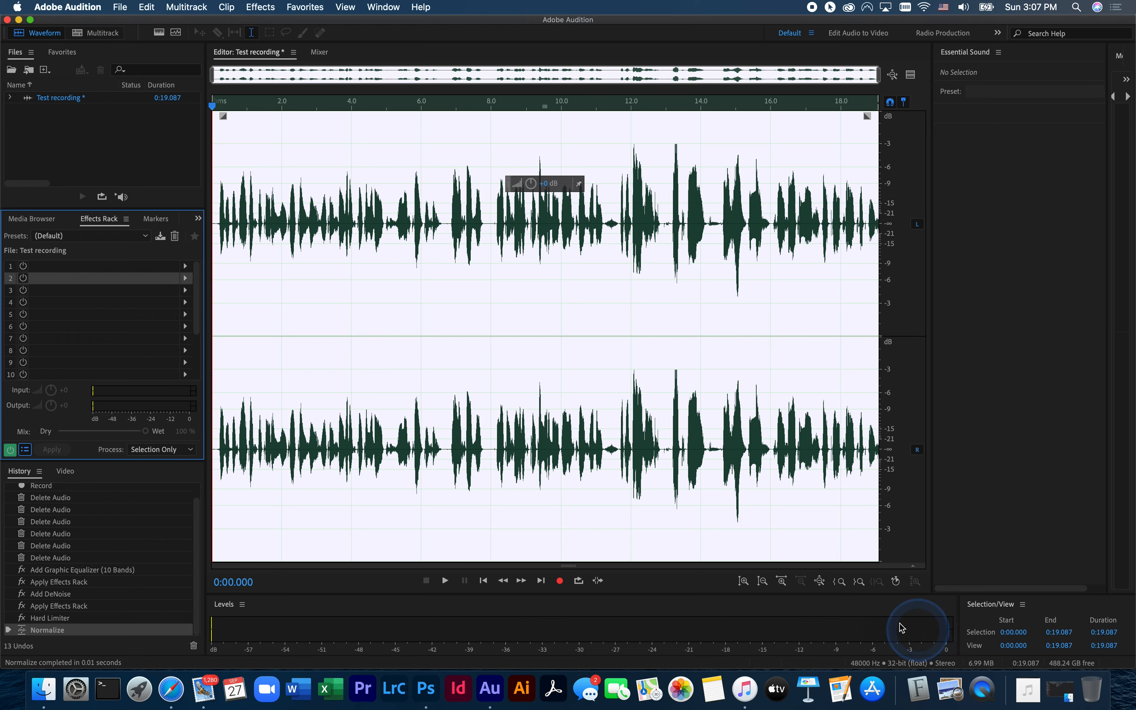
click(510, 325)
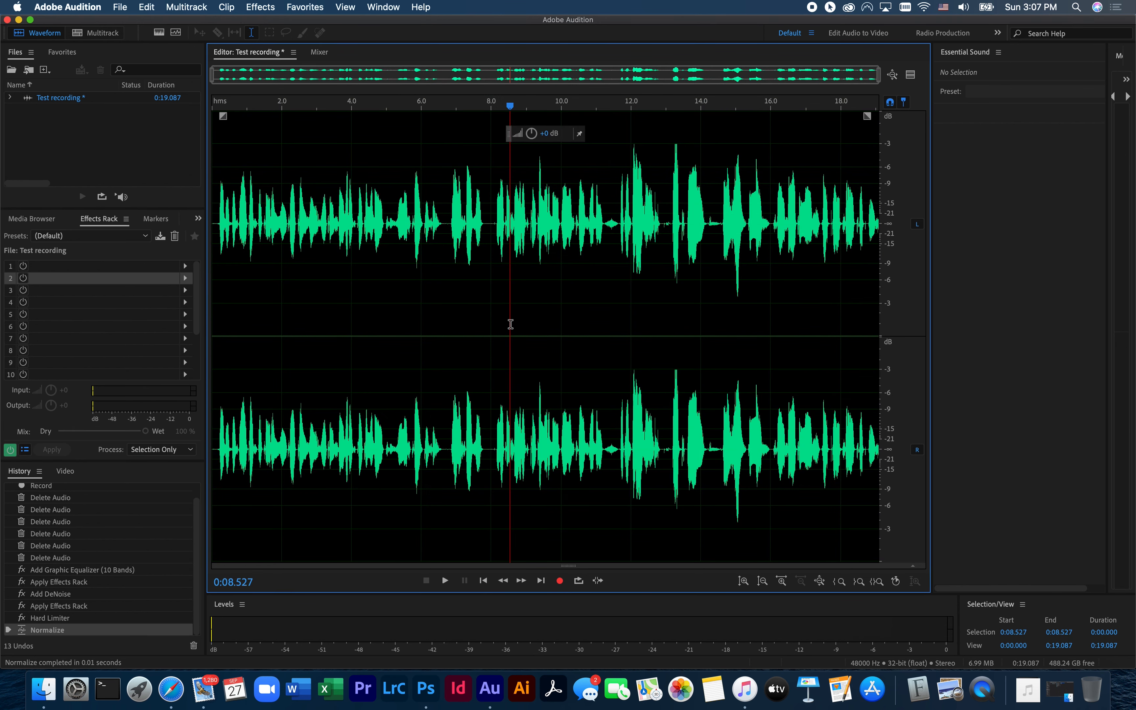
- Save the recording as Test recording.wav in Wave PCM format in the 3 audio folder
click(121, 7)
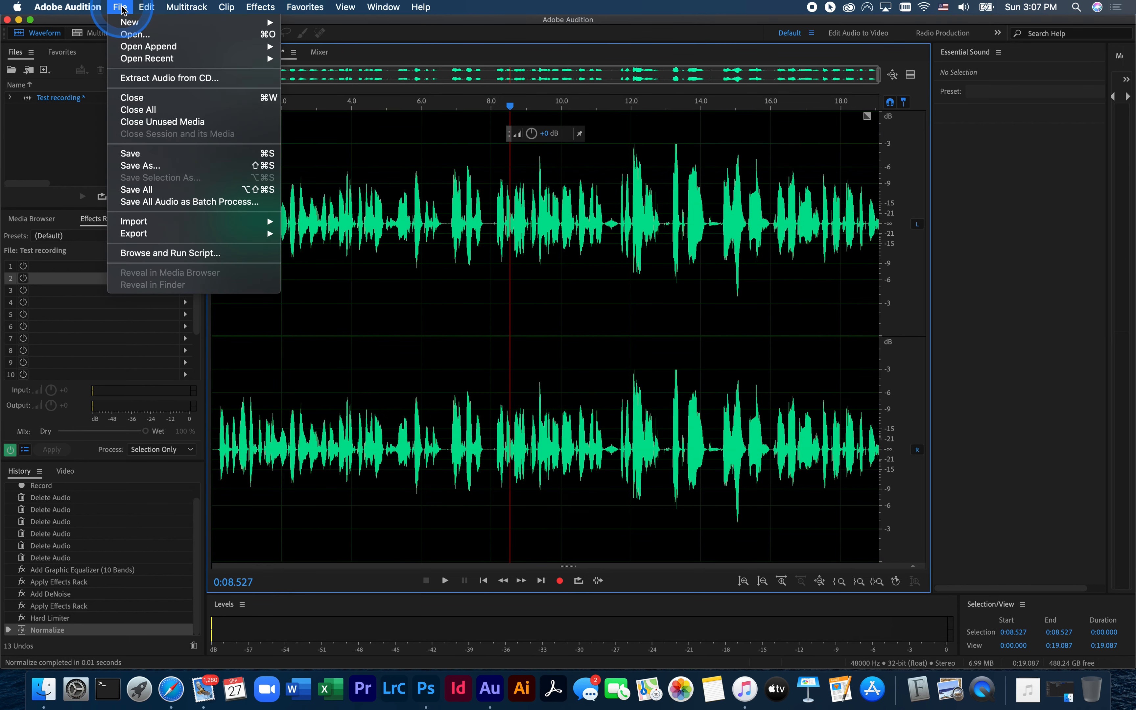
click(155, 154)
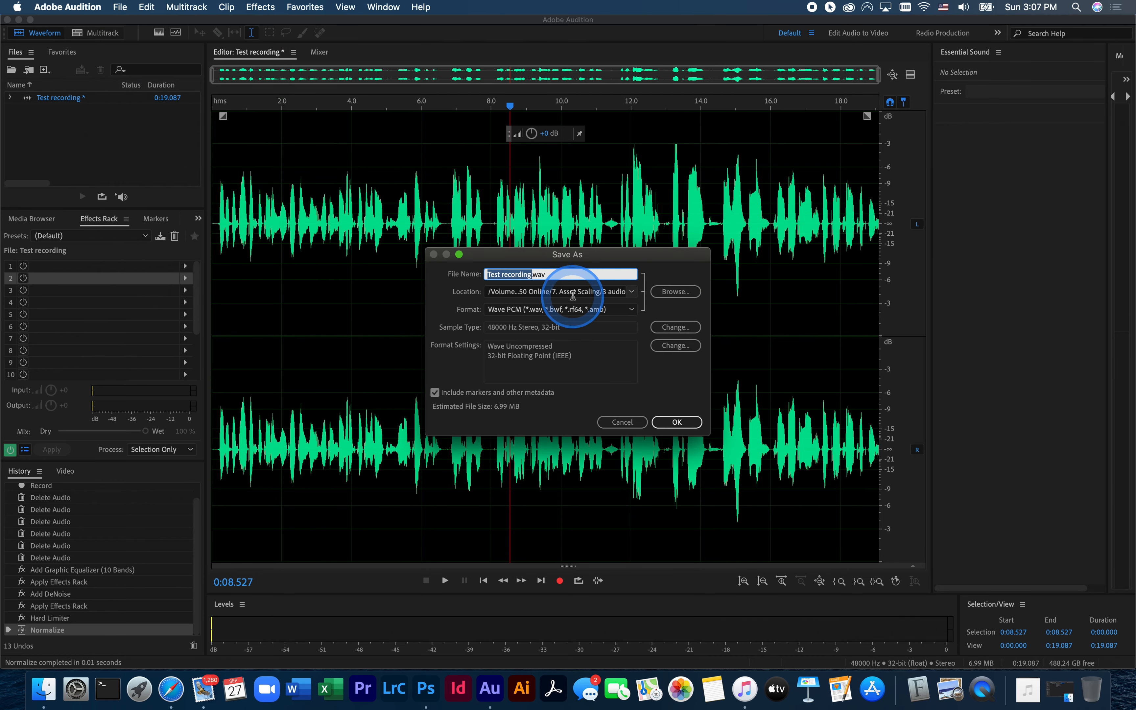
click(676, 295)
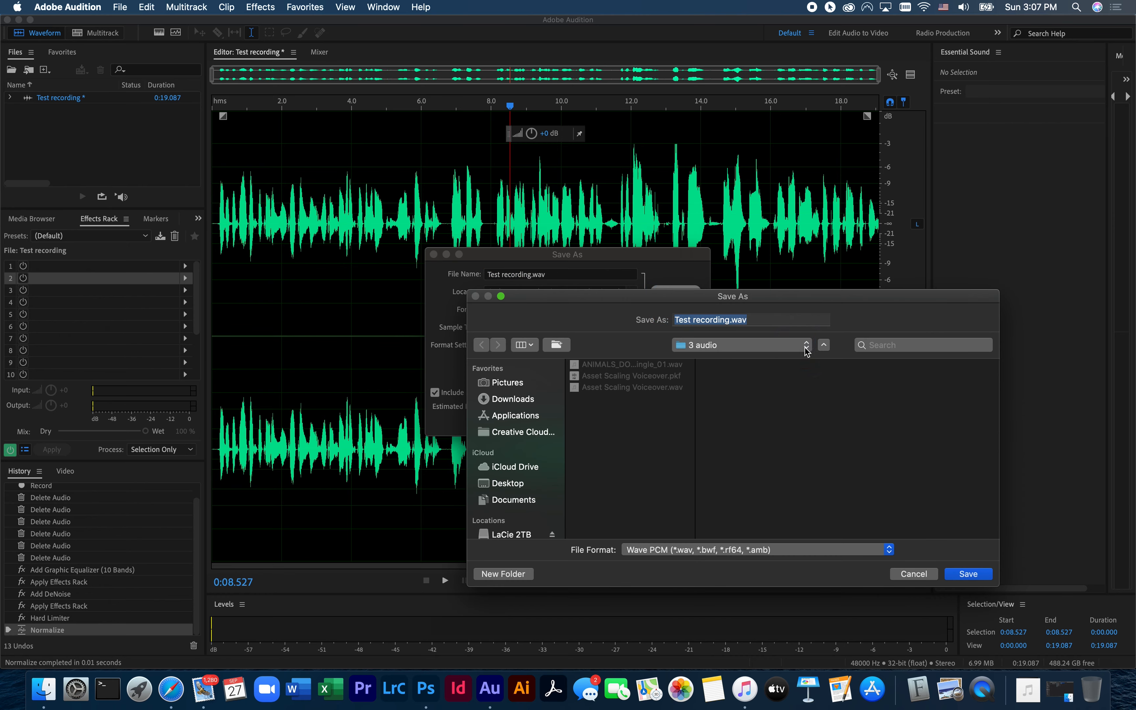
click(966, 574)
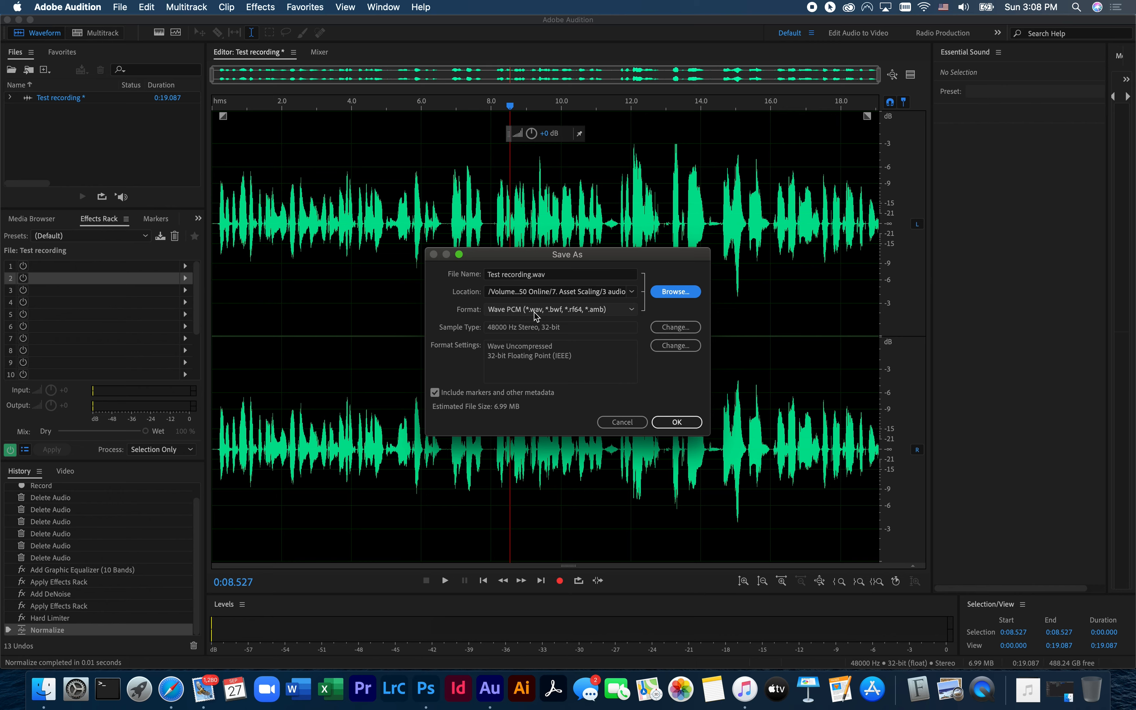
click(676, 423)
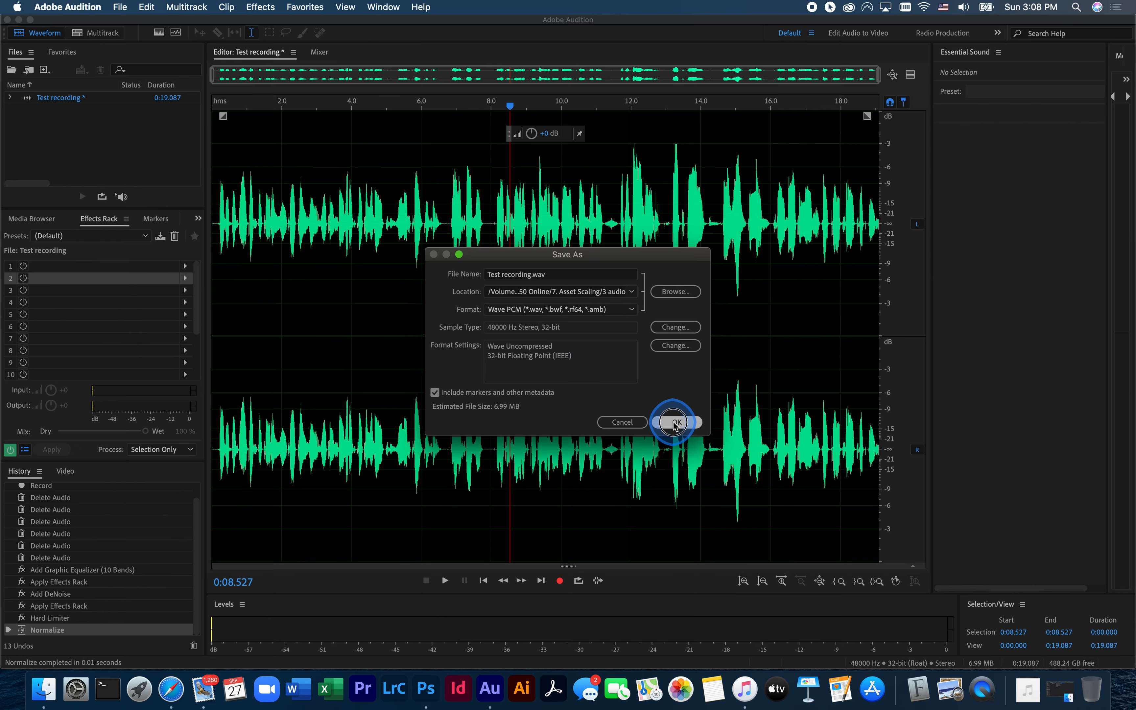